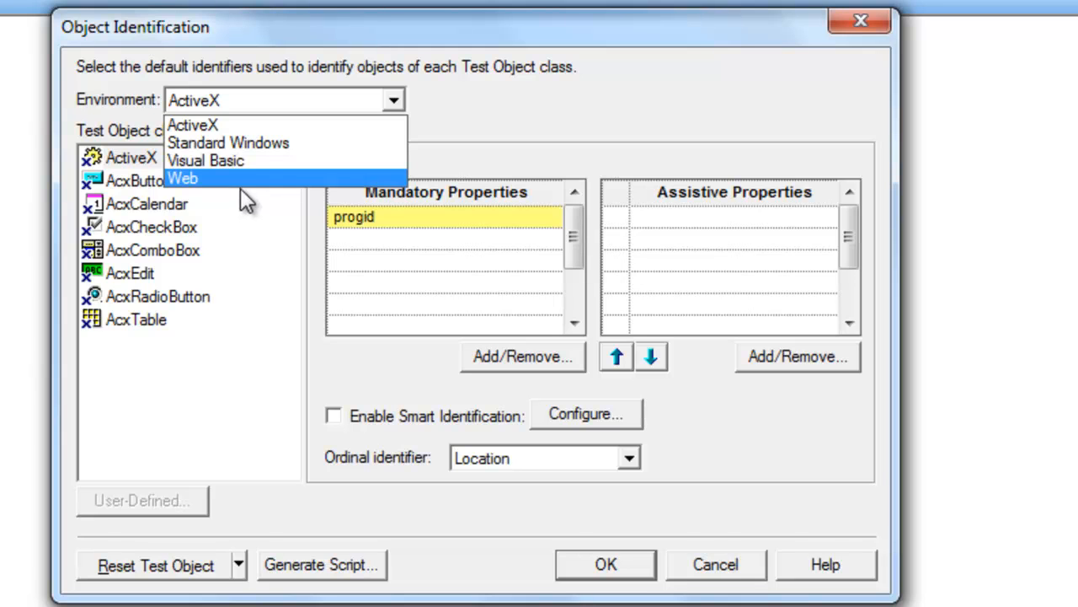
Step: Set the object identification environment to Standard Windows and browse its test object classes
{"action": "left_click", "coordinate": [261, 143]}
{"action": "mouse_move", "coordinate": [295, 198]}
{"action": "left_mouse_down"}
{"action": "mouse_move", "coordinate": [302, 276]}
{"action": "mouse_move", "coordinate": [312, 206]}
{"action": "left_mouse_up"}
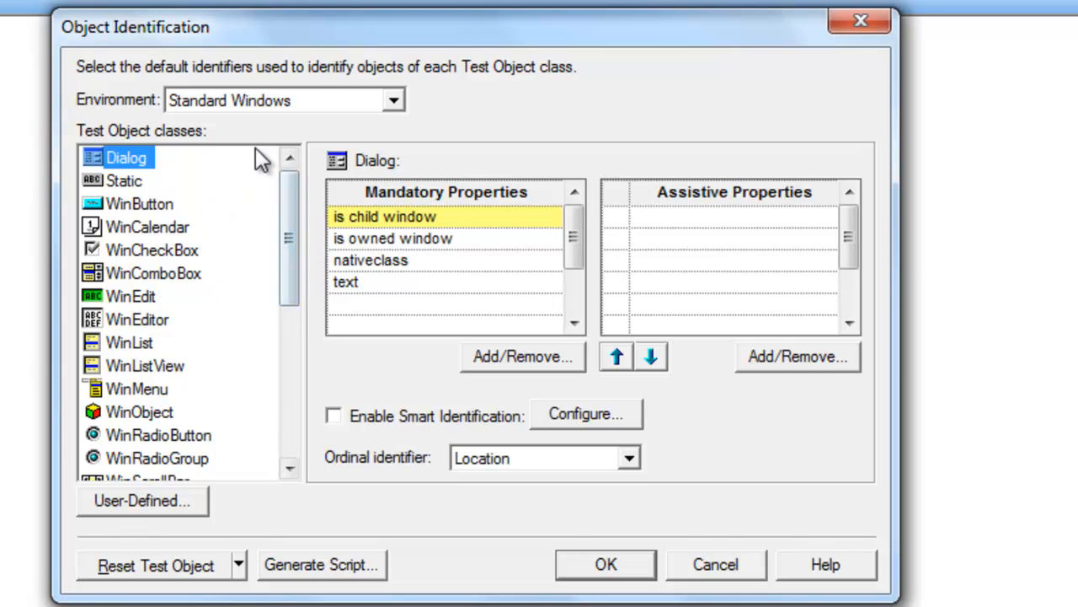
{"action": "left_click_drag", "start_coordinate": [291, 212], "coordinate": [298, 313]}
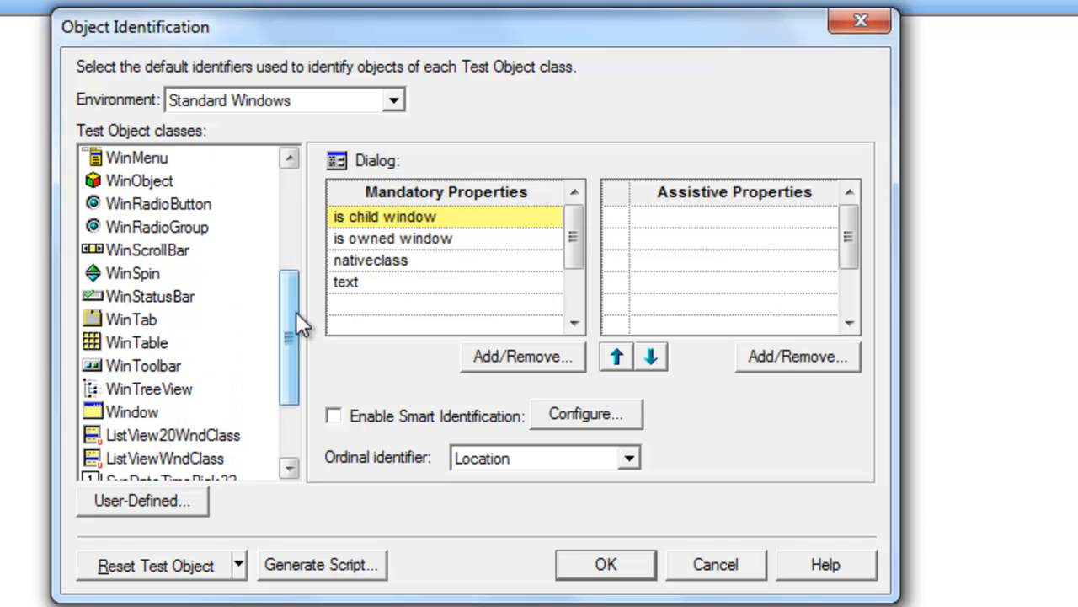
Step: Compare the mandatory and assistive properties of Standard Windows classes such as WinEdit and WinList, finishing with WinButton selected
{"action": "left_click", "coordinate": [153, 328]}
{"action": "left_click", "coordinate": [178, 224]}
{"action": "scroll", "coordinate": [185, 341], "scroll_direction": "up", "scroll_amount": 3}
{"action": "left_click", "coordinate": [150, 182]}
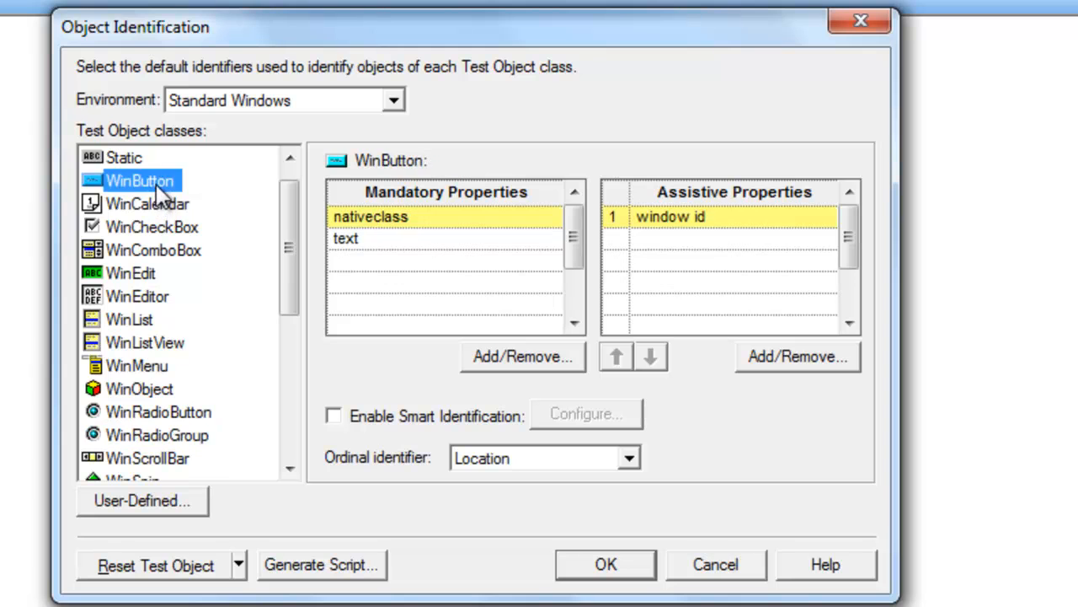
{"action": "left_click", "coordinate": [142, 274]}
{"action": "left_click", "coordinate": [143, 322]}
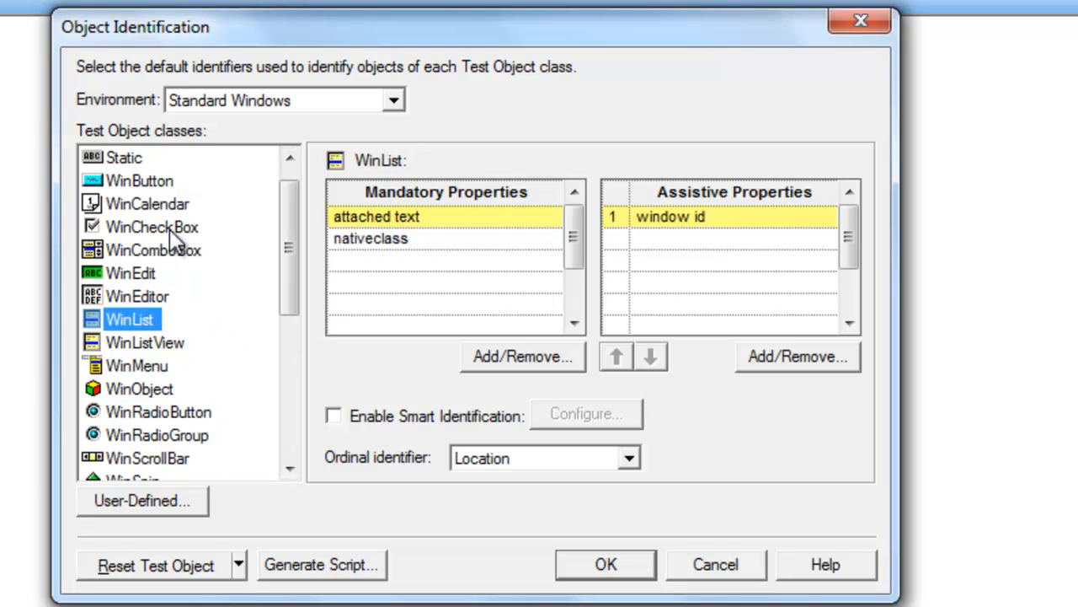
{"action": "left_click", "coordinate": [166, 191]}
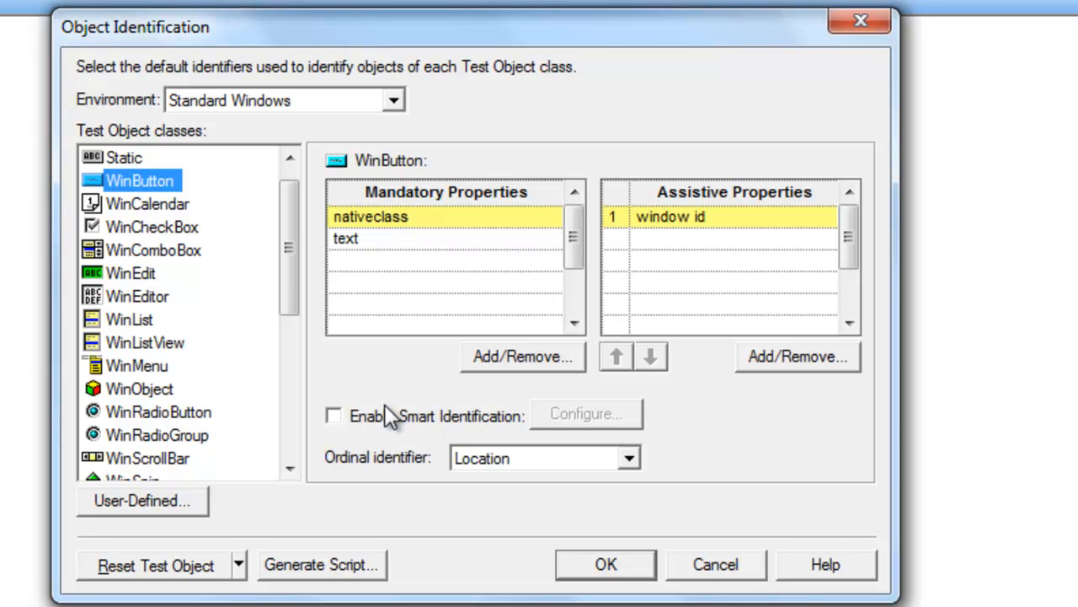
Step: Review the properties that can be added as mandatory for WinButton, leaving the selection unchanged
{"action": "left_click", "coordinate": [523, 354]}
{"action": "left_click_drag", "start_coordinate": [609, 225], "coordinate": [611, 363]}
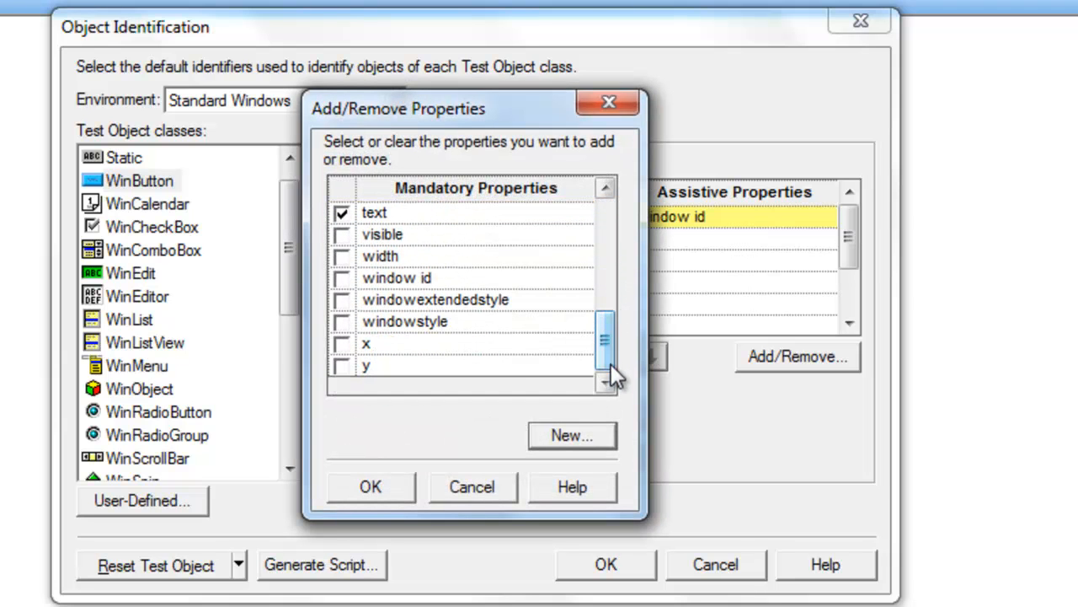
{"action": "left_click", "coordinate": [492, 488]}
{"action": "left_click", "coordinate": [522, 362]}
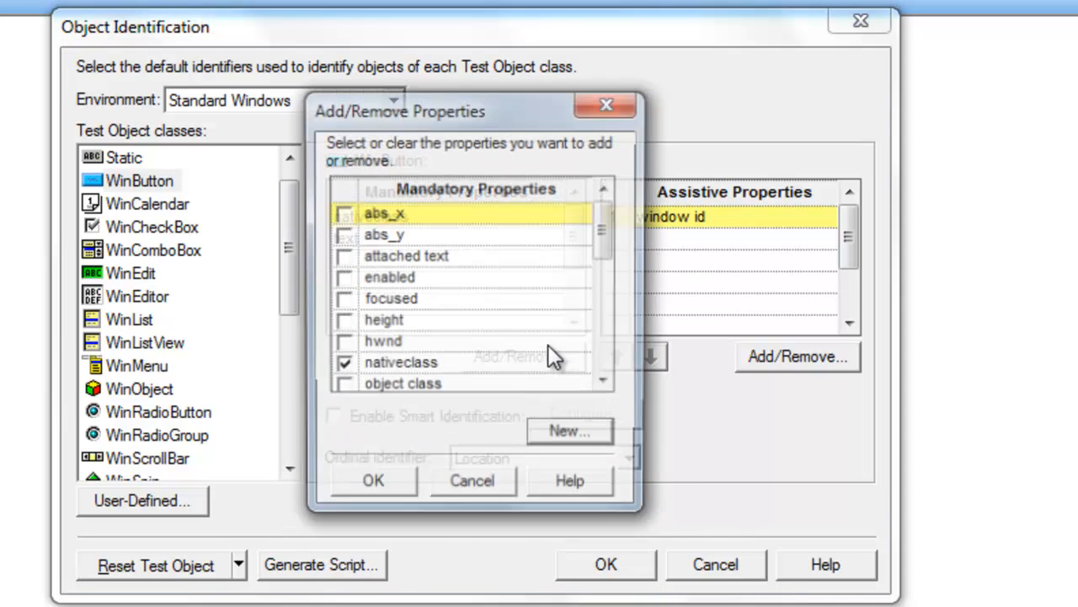
{"action": "left_click_drag", "start_coordinate": [607, 237], "coordinate": [609, 351]}
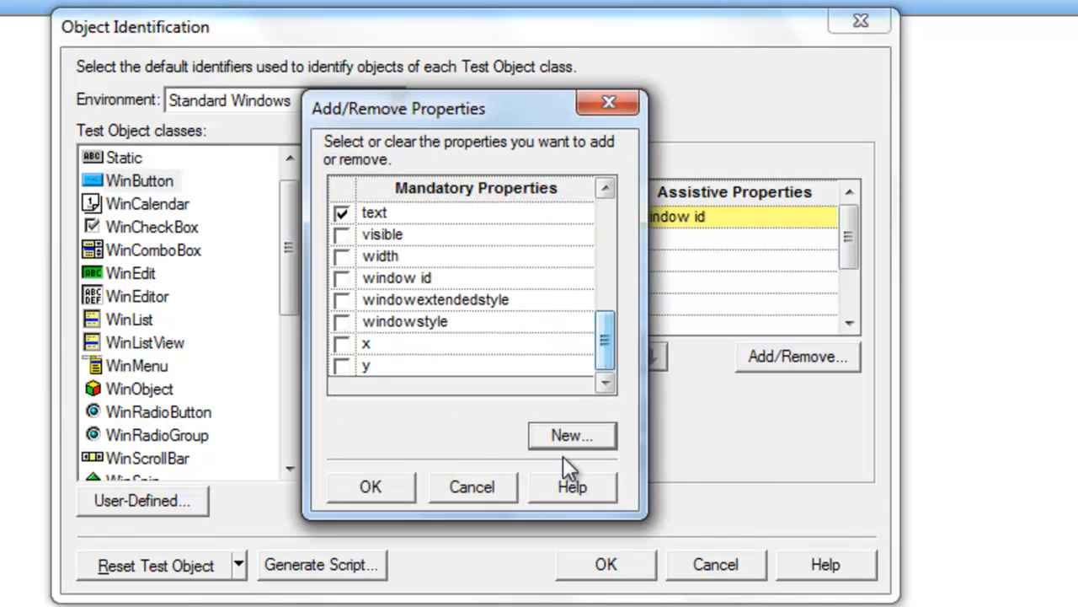
{"action": "left_click", "coordinate": [501, 491]}
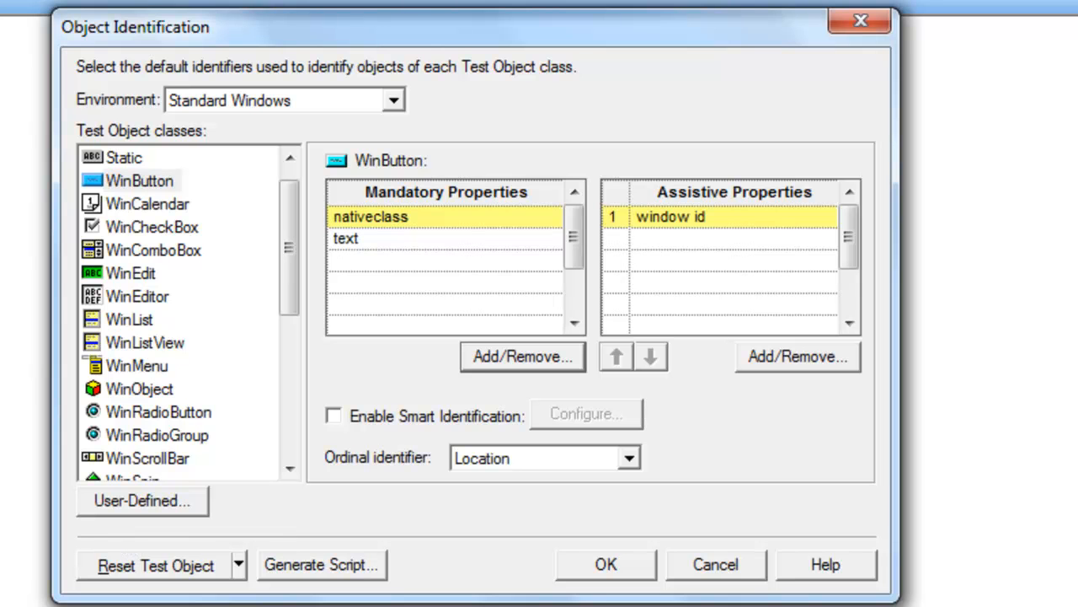
Step: Open Notepad and begin an object description with "Object(class=winbutton;"
{"action": "left_click", "coordinate": [21, 594]}
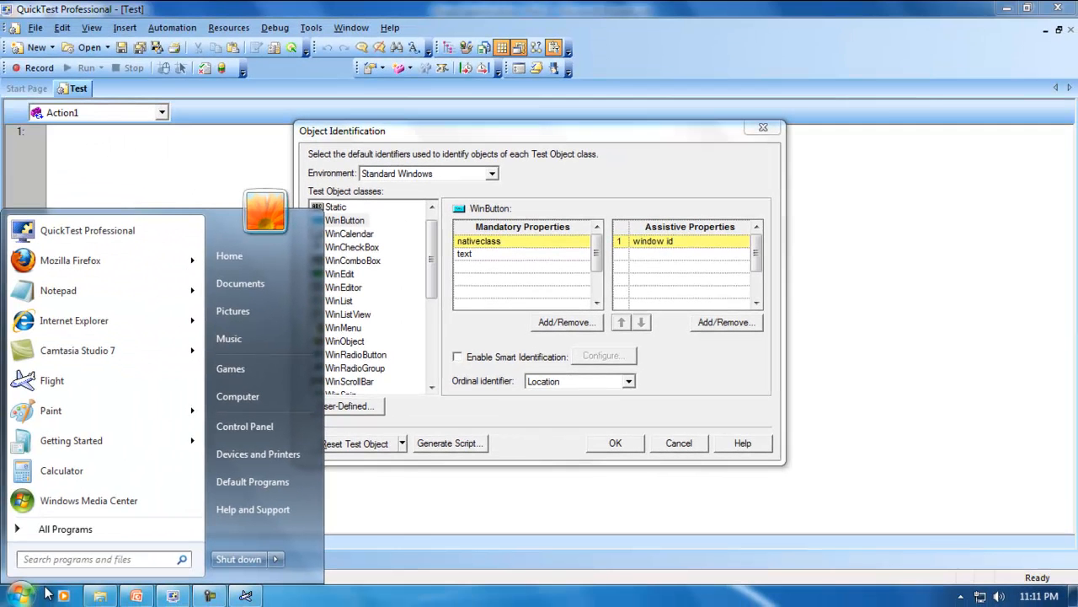
{"action": "type", "text": "notepad"}
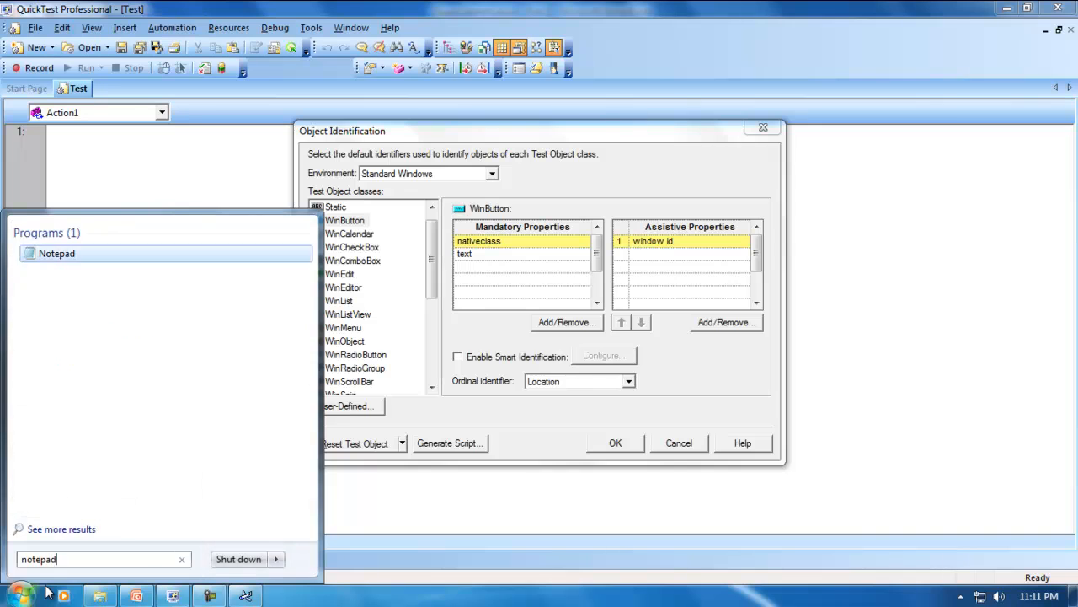
{"action": "key", "text": "Return"}
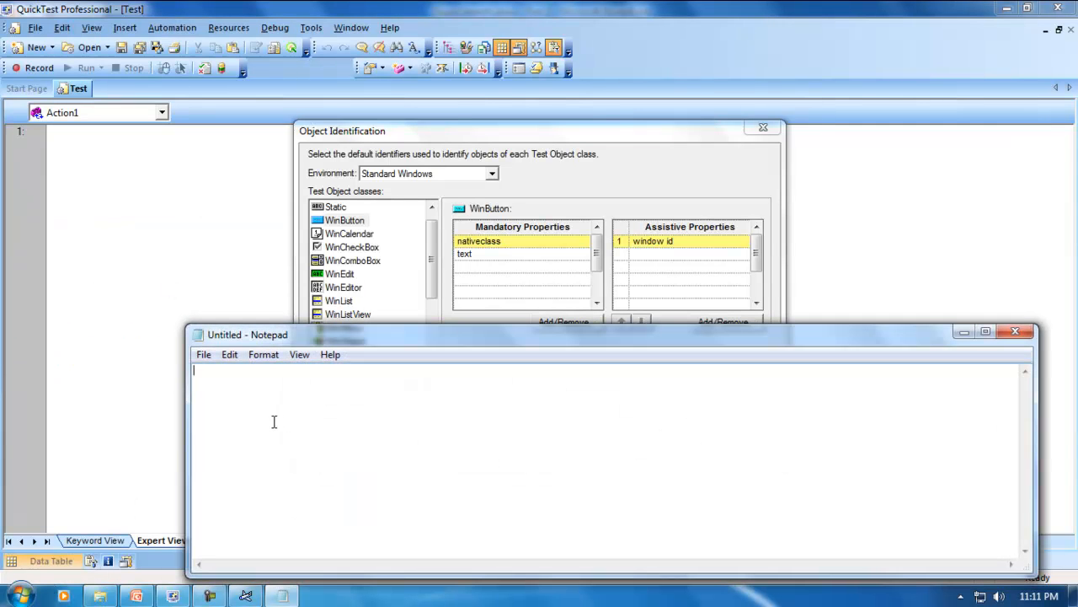
{"action": "type", "text": "Object(class=winbutton;"}
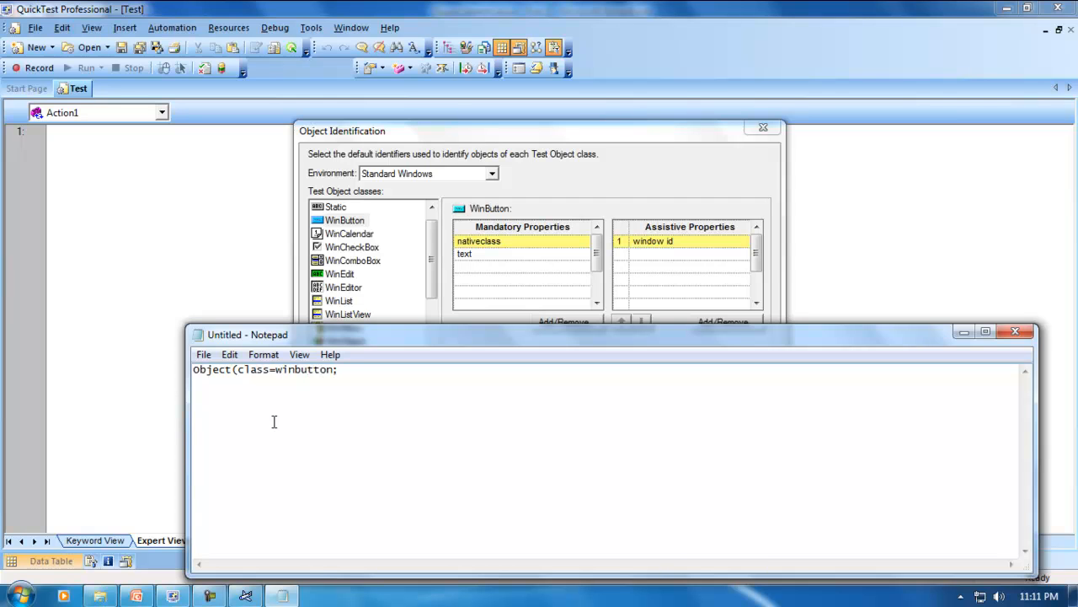
Step: Return to the Object Identification dialog and add hwnd to WinButton's mandatory properties
{"action": "left_click", "coordinate": [543, 137]}
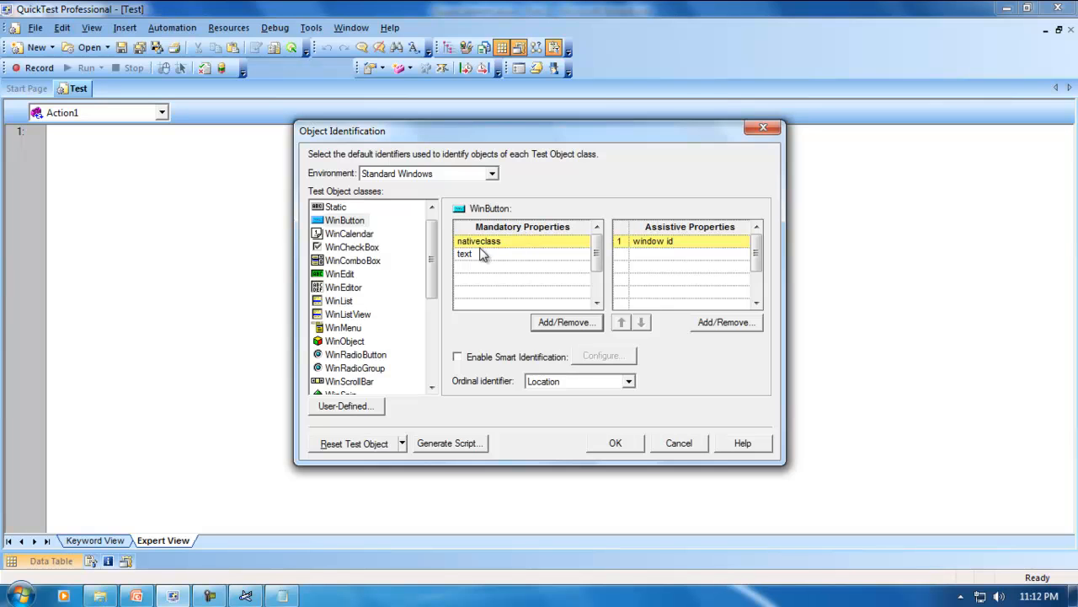
{"action": "left_click", "coordinate": [564, 322]}
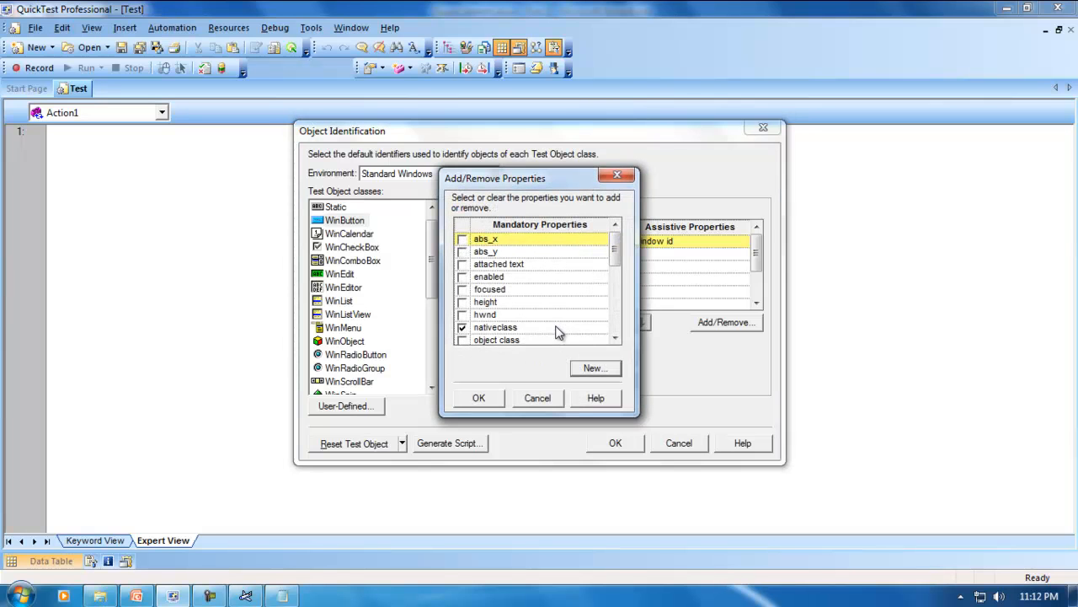
{"action": "left_click", "coordinate": [462, 315]}
{"action": "left_click", "coordinate": [479, 401]}
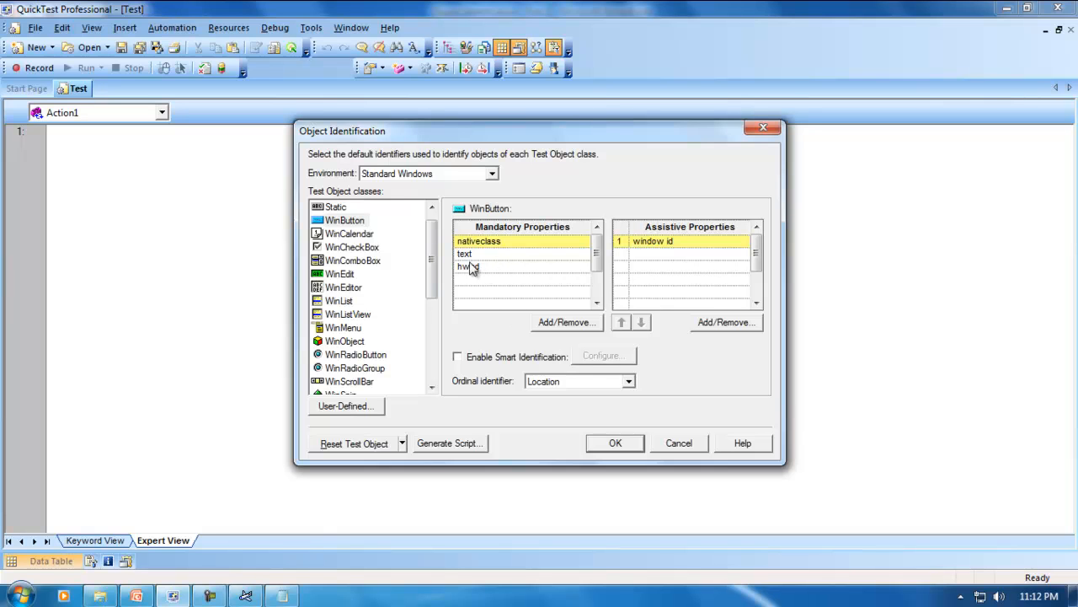
Step: Switch to Notepad and complete the object description with "nativeclass=button;text=ok,hwnd=21234)"
{"action": "left_click", "coordinate": [283, 596]}
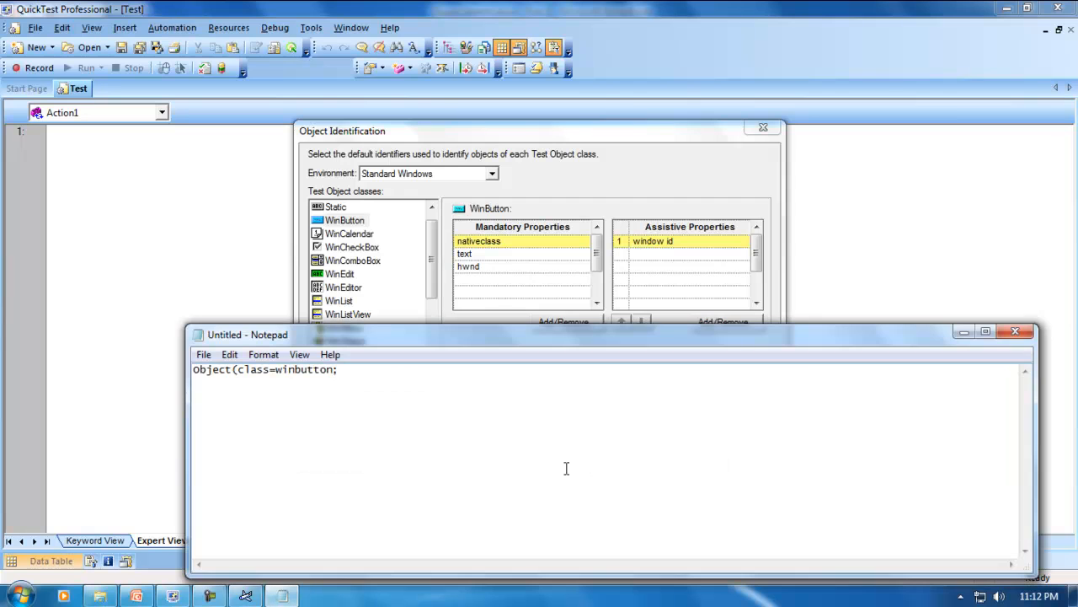
{"action": "type", "text": "nativeclass"}
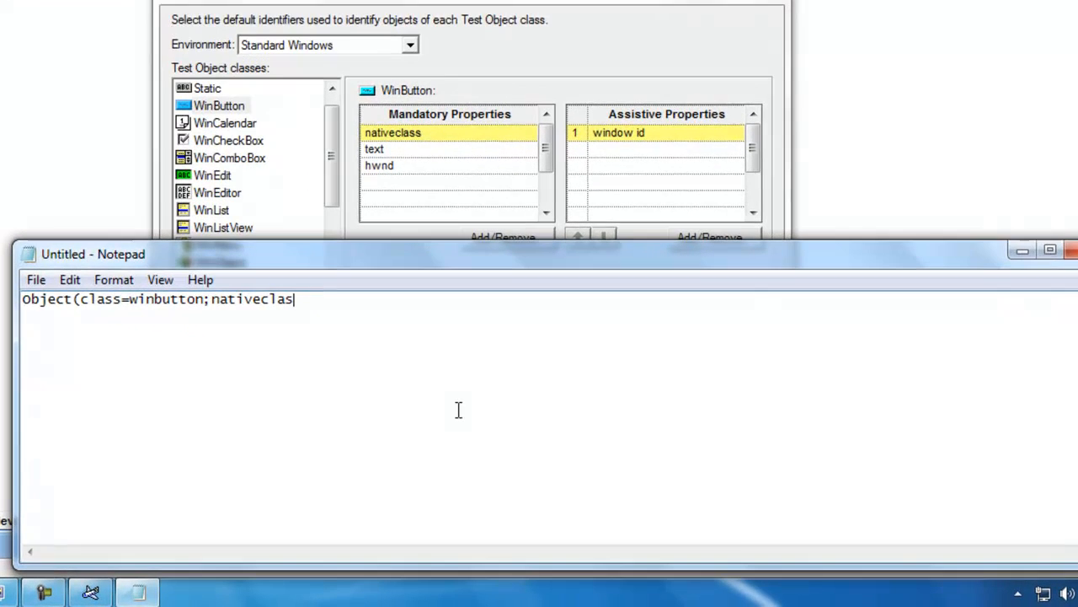
{"action": "type", "text": "=button;text"}
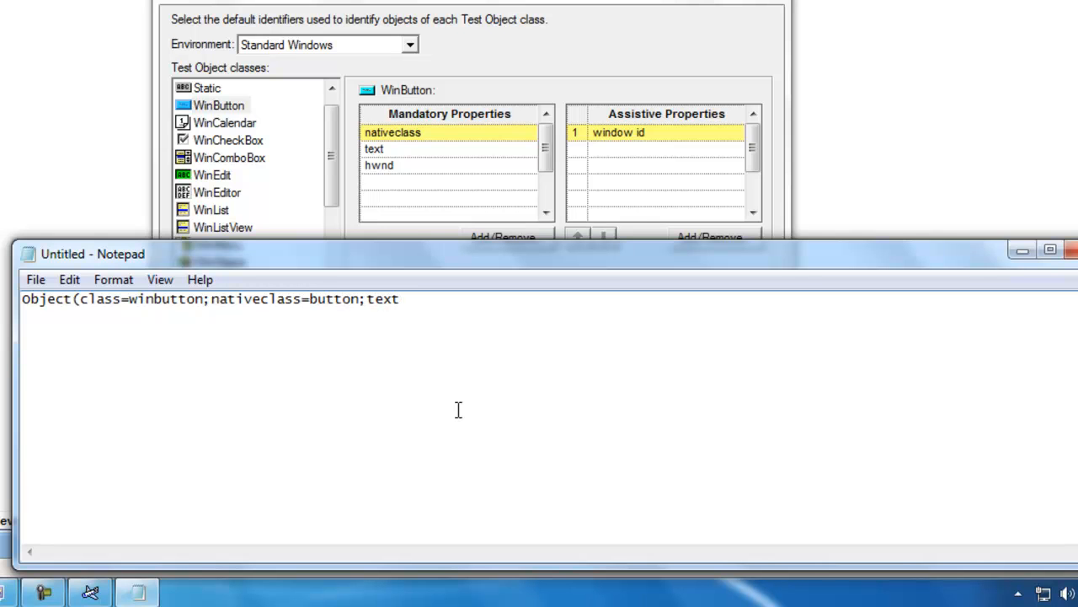
{"action": "type", "text": "=ok,hwnd=21234"}
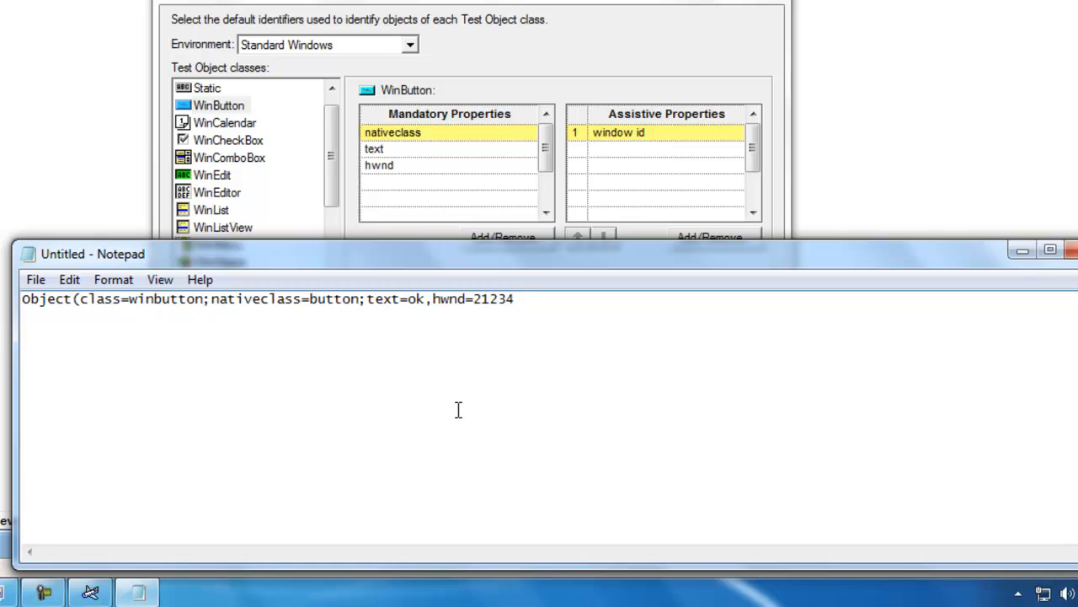
{"action": "type", "text": ")"}
Step: Select the description's mandatory property text, from class through the hwnd value, without the parentheses
{"action": "key", "text": "shift+Home"}
{"action": "key", "text": "shift+Right"}
{"action": "key", "text": "shift+Right"}
{"action": "key", "text": "shift+Right"}
{"action": "key", "text": "shift+Right"}
{"action": "key", "text": "shift+Right"}
{"action": "key", "text": "shift+Right"}
{"action": "key", "text": "shift+Right"}
{"action": "key", "text": "shift+Right"}
{"action": "key", "text": "shift+Left"}
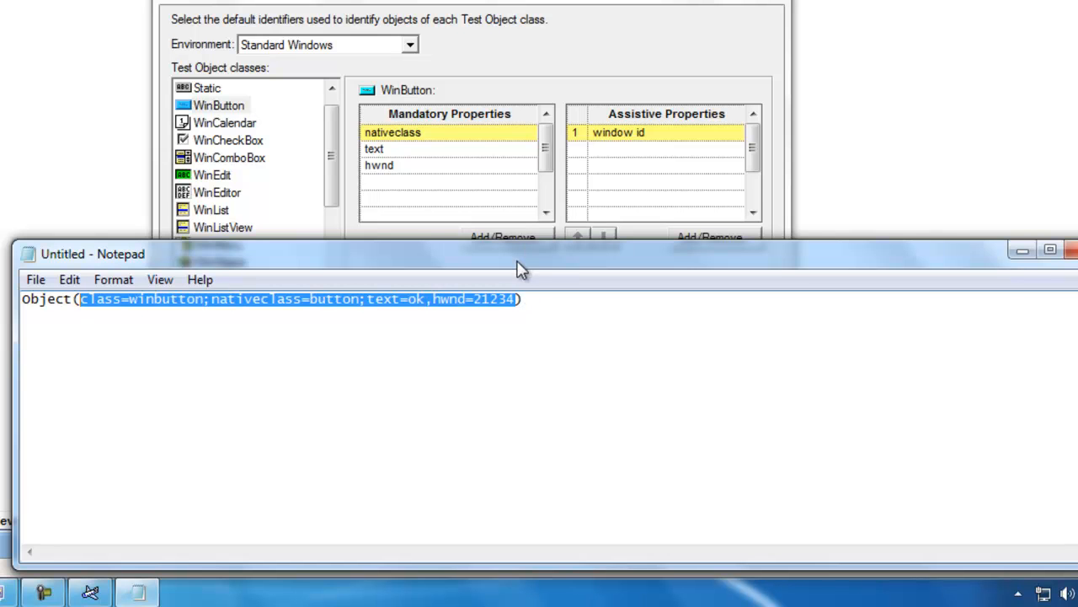
Step: Return to the Object Identification dialog and add focused to WinButton's assistive properties
{"action": "left_click", "coordinate": [606, 17]}
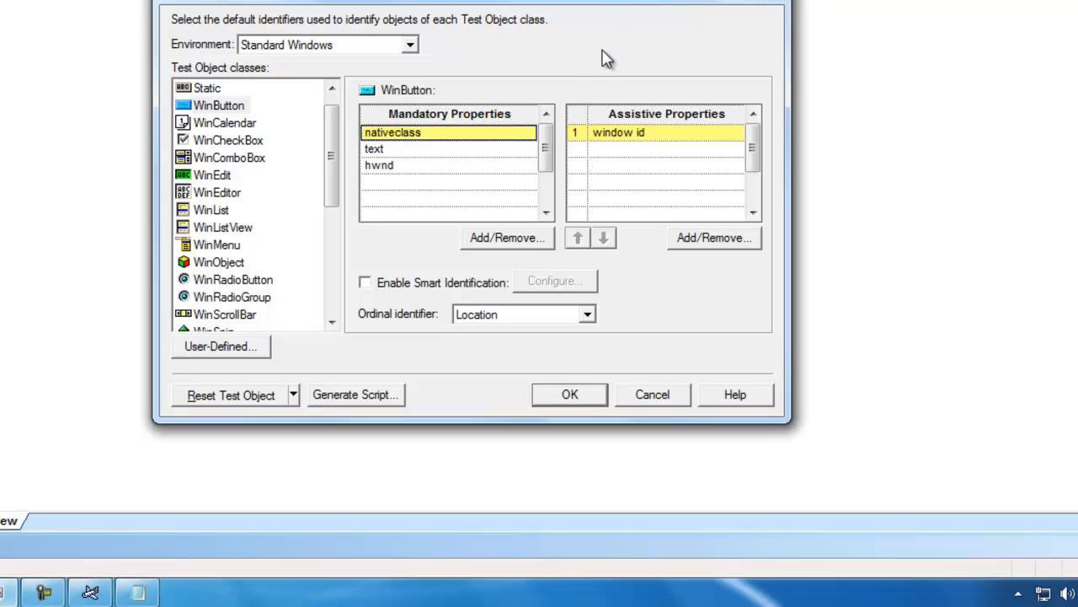
{"action": "left_click", "coordinate": [693, 240]}
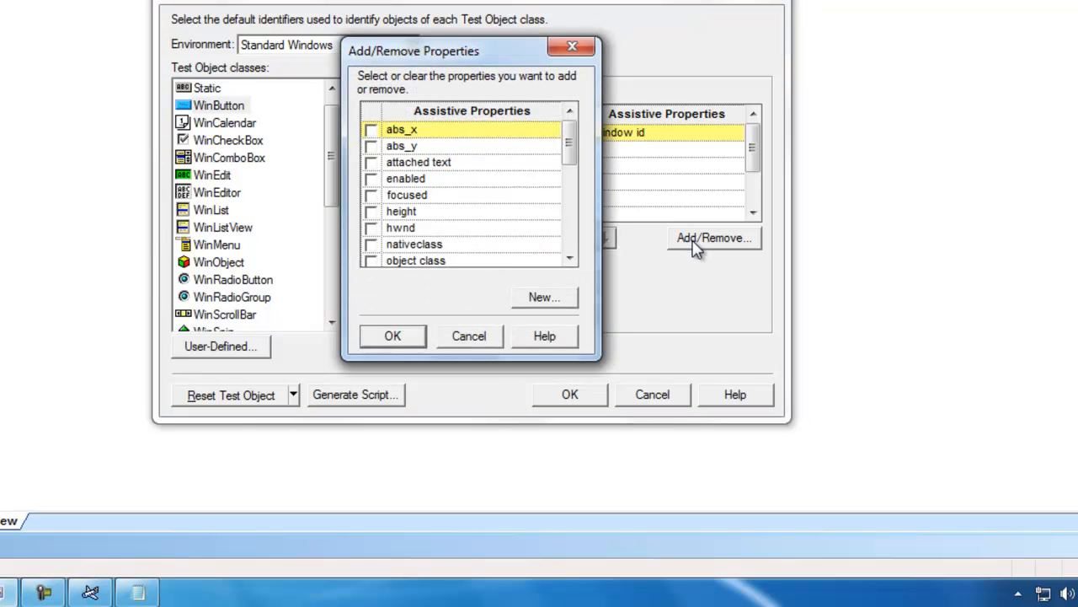
{"action": "left_click", "coordinate": [371, 195]}
{"action": "left_click", "coordinate": [393, 337]}
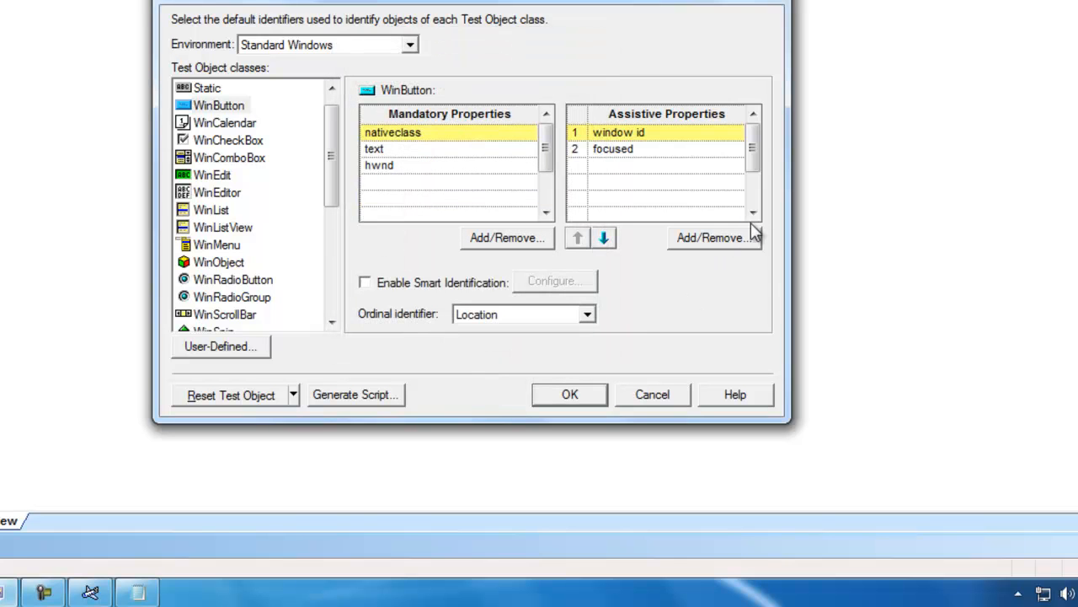
Step: Add regexpwndtitle to WinButton's assistive properties
{"action": "left_click", "coordinate": [744, 243]}
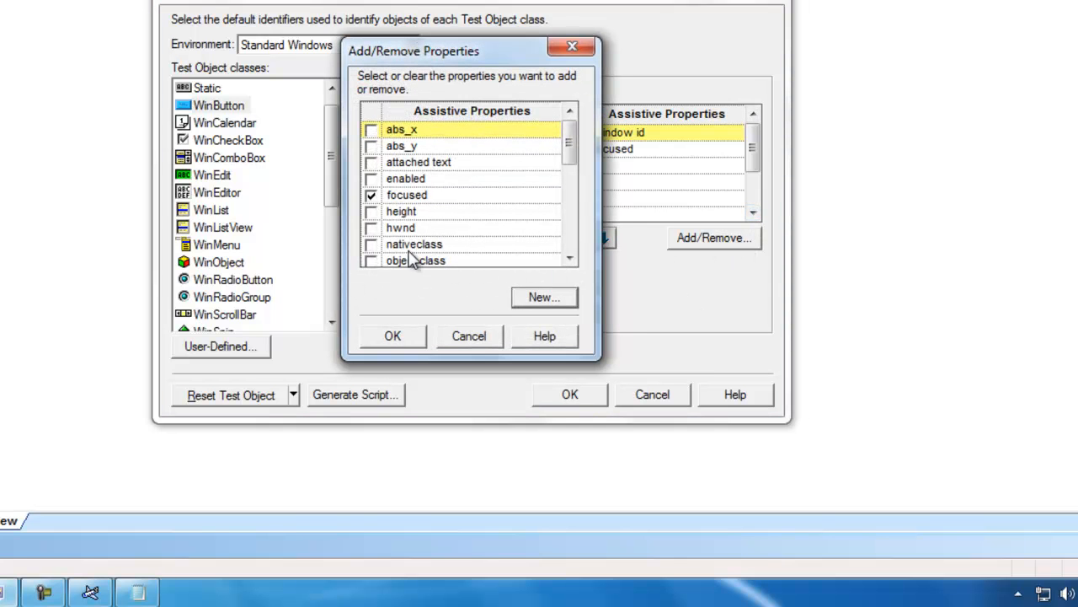
{"action": "left_click_drag", "start_coordinate": [465, 62], "coordinate": [698, 59]}
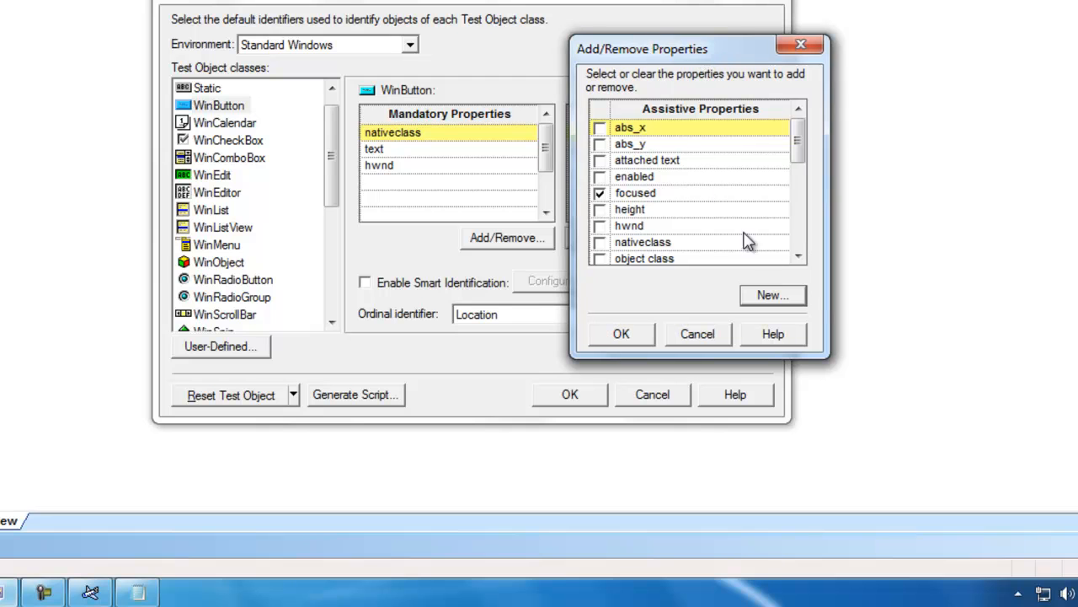
{"action": "left_click", "coordinate": [799, 258]}
{"action": "left_click", "coordinate": [799, 257]}
{"action": "left_click", "coordinate": [799, 258]}
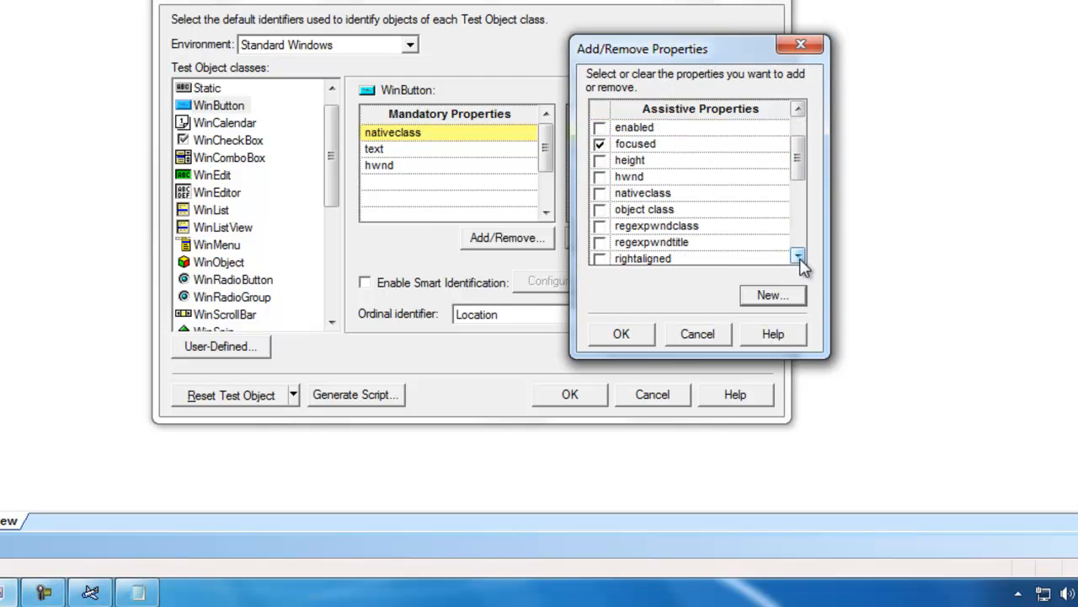
{"action": "left_click", "coordinate": [677, 244]}
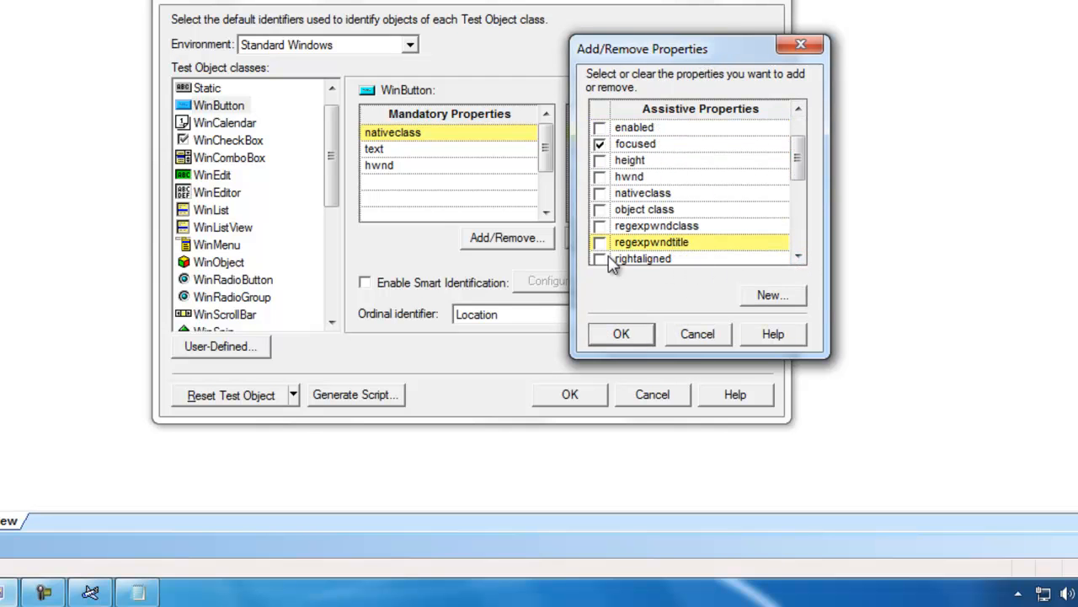
{"action": "left_click", "coordinate": [599, 243]}
{"action": "left_click", "coordinate": [621, 333]}
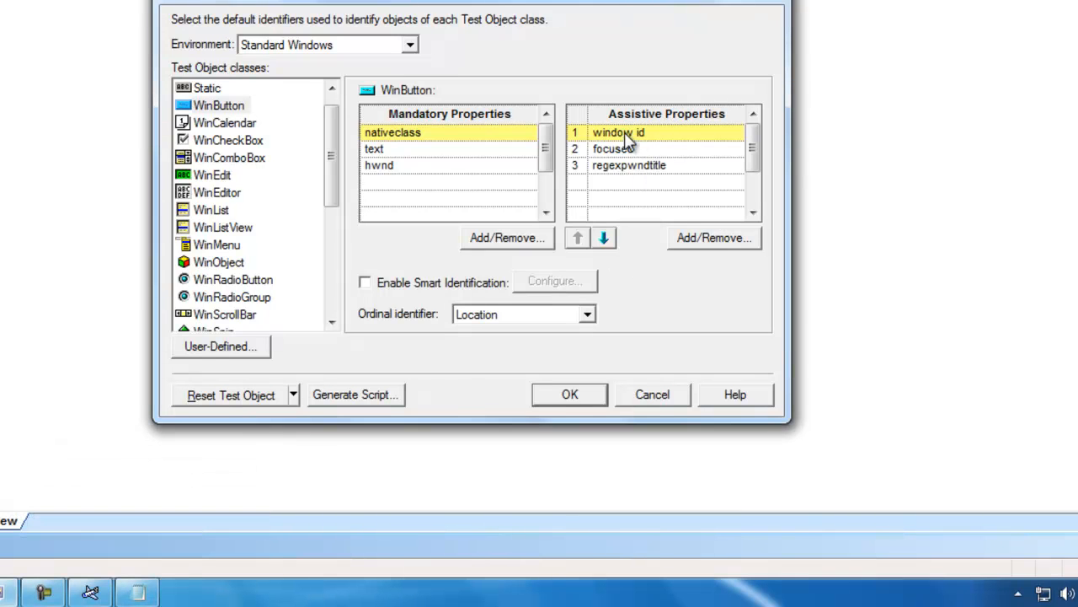
Step: Switch to Notepad and insert ";windows id=34563" before the closing parenthesis of the object description
{"action": "left_click", "coordinate": [140, 592]}
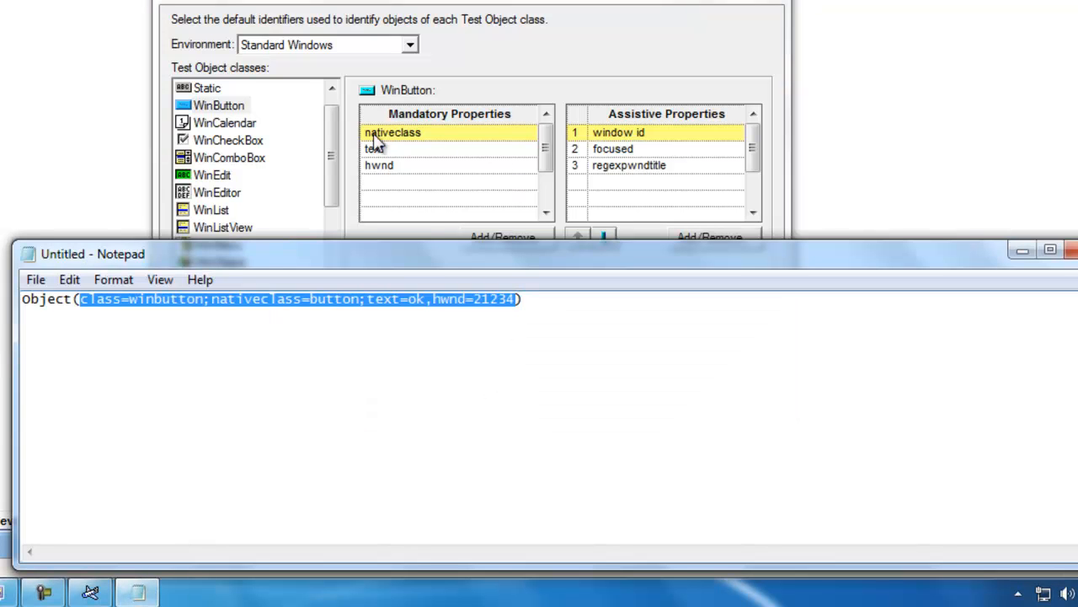
{"action": "left_click", "coordinate": [514, 298]}
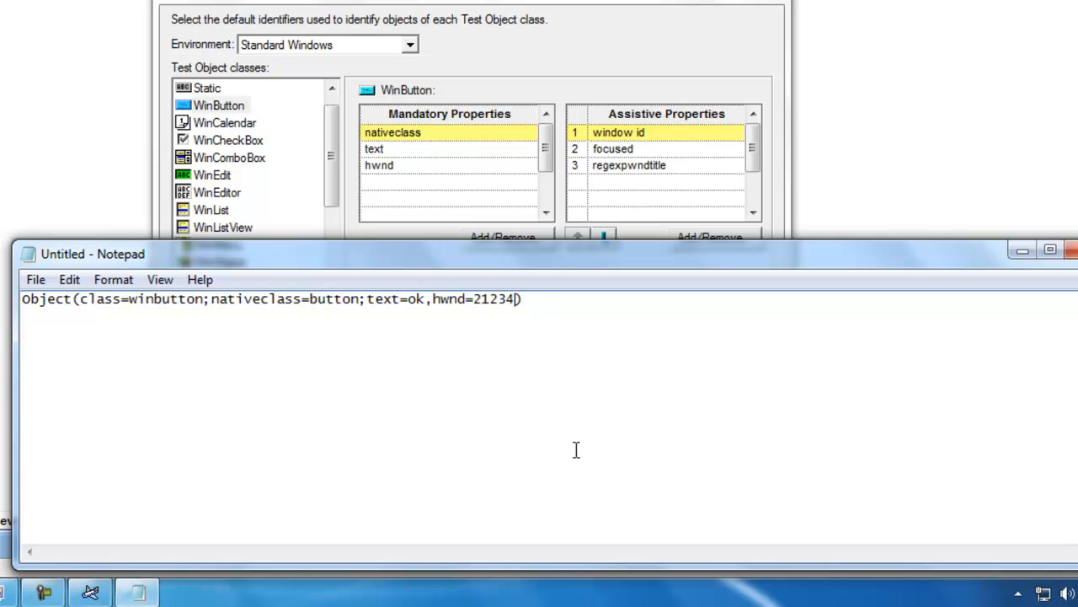
{"action": "type", "text": ";windows id="}
{"action": "type", "text": "34563"}
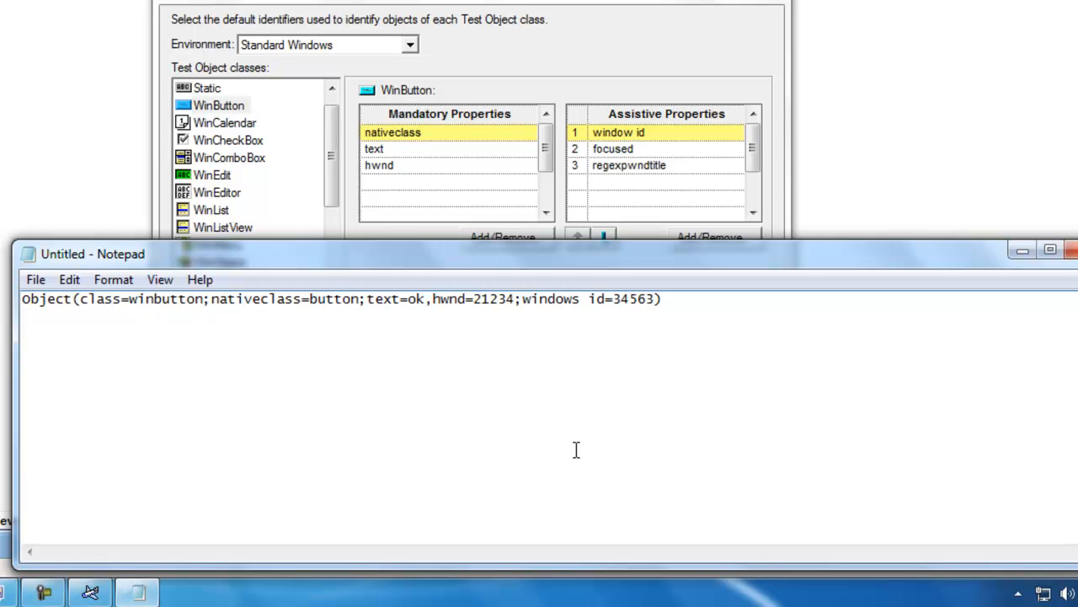
Step: Highlight the property text from class through the windows id value, and clear the selection again
{"action": "key", "text": "shift+Home"}
{"action": "key", "text": "shift+Right"}
{"action": "key", "text": "shift+Right"}
{"action": "key", "text": "shift+Right"}
{"action": "key", "text": "shift+Right"}
{"action": "key", "text": "shift+Right"}
{"action": "key", "text": "shift+Right"}
{"action": "key", "text": "shift+Right"}
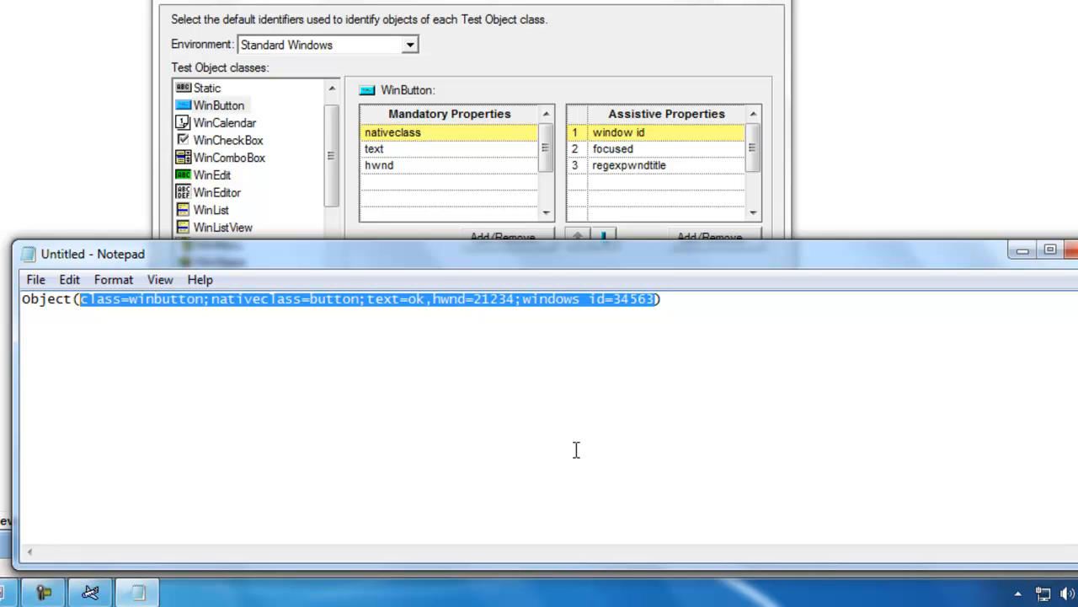
{"action": "key", "text": "Right"}
{"action": "key", "text": "Left"}
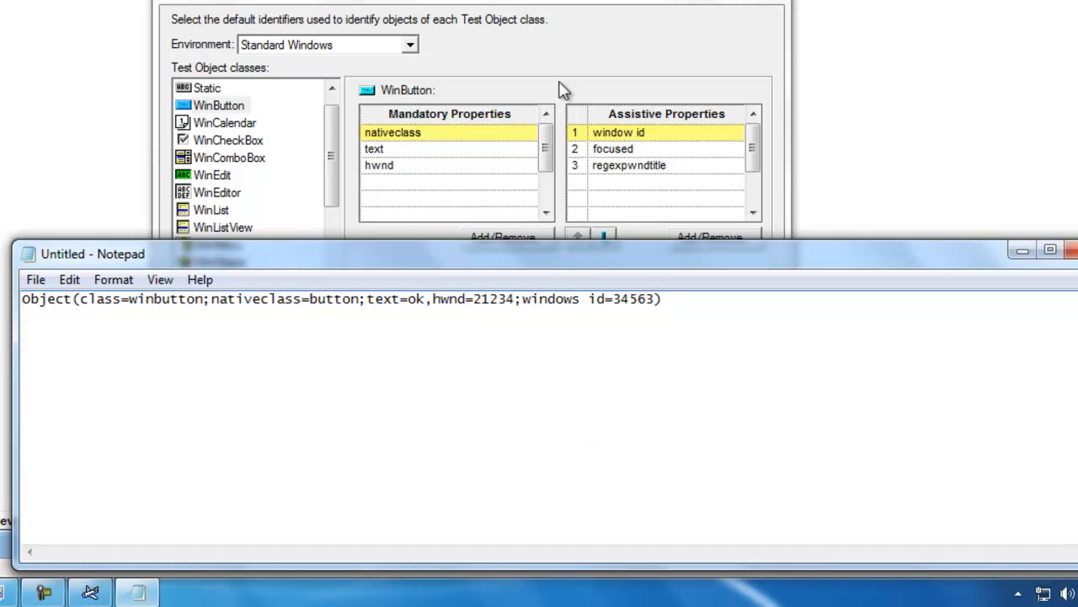
Step: Select focused among WinButton's assistive properties and insert ";focused=yes" before the closing parenthesis of the object description in Notepad
{"action": "left_click", "coordinate": [615, 149]}
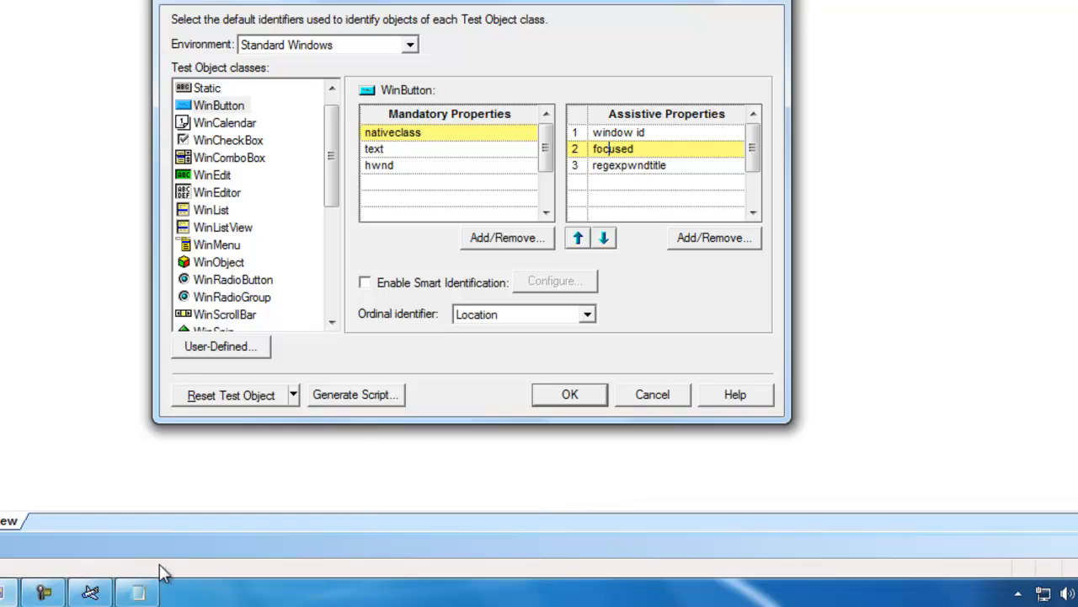
{"action": "left_click", "coordinate": [131, 594]}
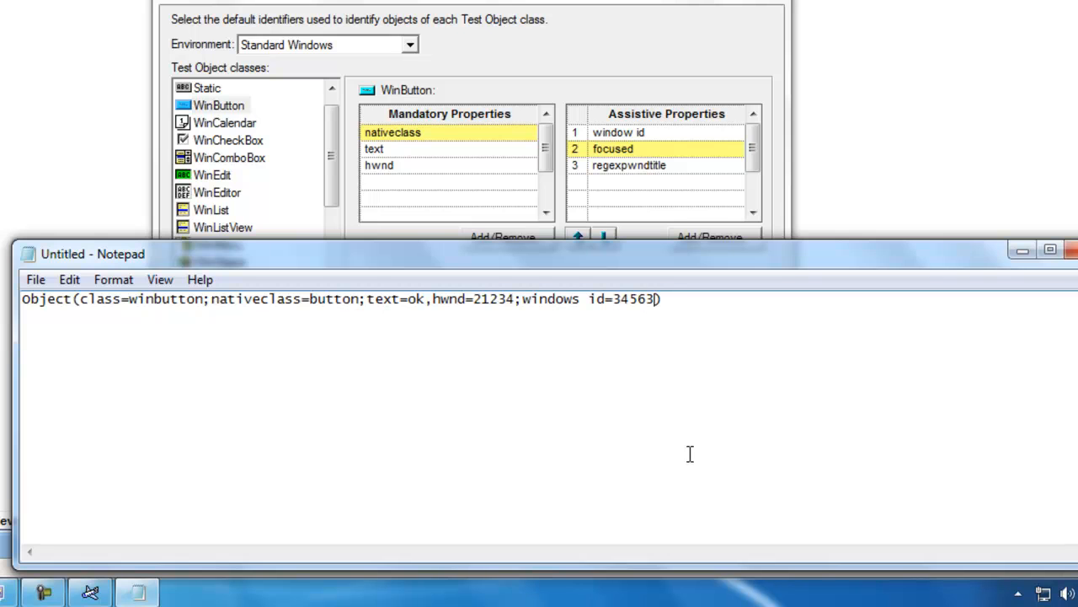
{"action": "type", "text": ";focused=yes"}
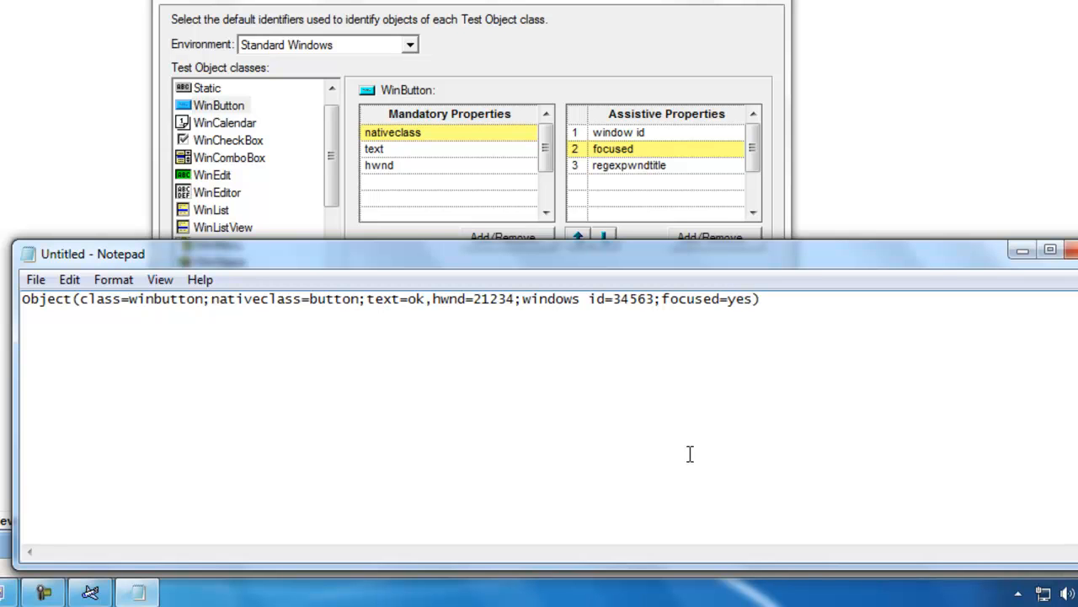
Step: Highlight the property text from class through the focused value, and clear the selection again
{"action": "key", "text": "shift+Home"}
{"action": "key", "text": "shift+Right"}
{"action": "key", "text": "shift+Right"}
{"action": "key", "text": "shift+Right"}
{"action": "key", "text": "shift+Right"}
{"action": "key", "text": "shift+Right"}
{"action": "key", "text": "shift+Right"}
{"action": "key", "text": "shift+Right"}
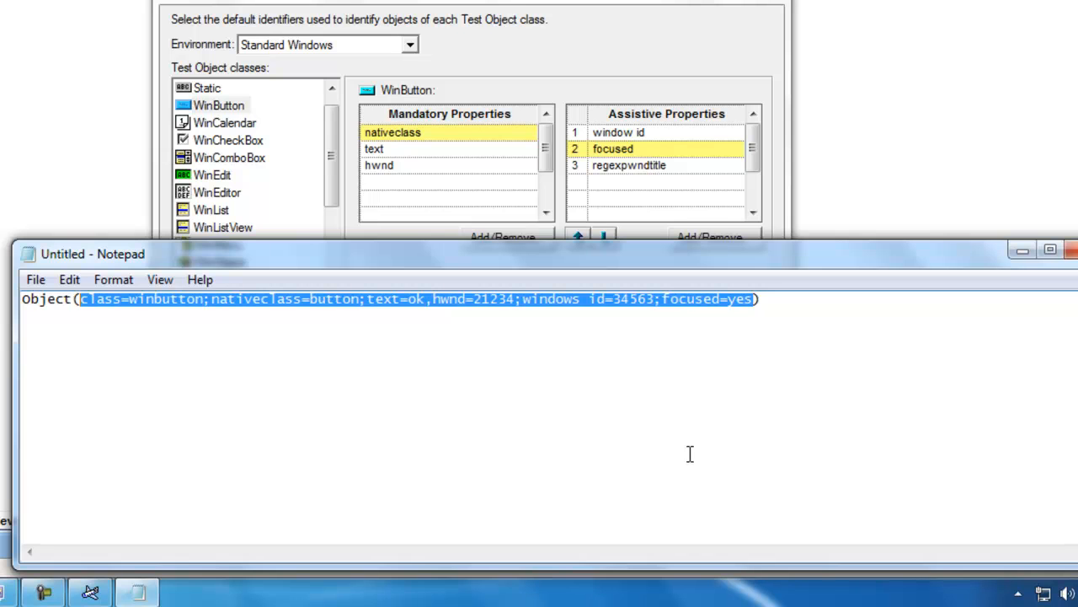
{"action": "key", "text": "Right"}
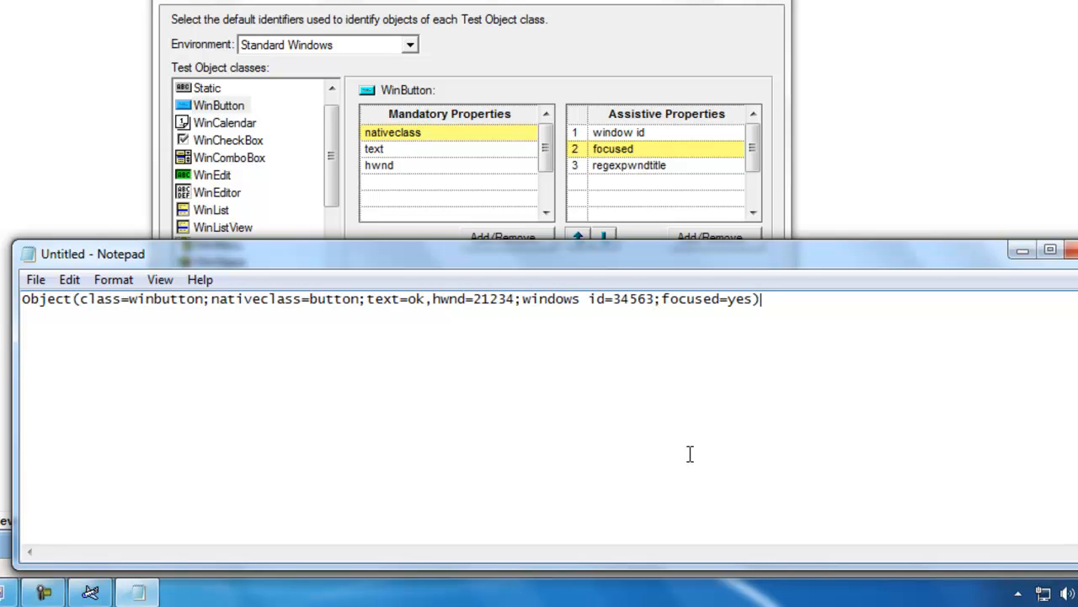
Step: Insert ";regexpendtitle" before the closing parenthesis and highlight the entire property text inside the parentheses
{"action": "type", "text": ";regexpendtitle"}
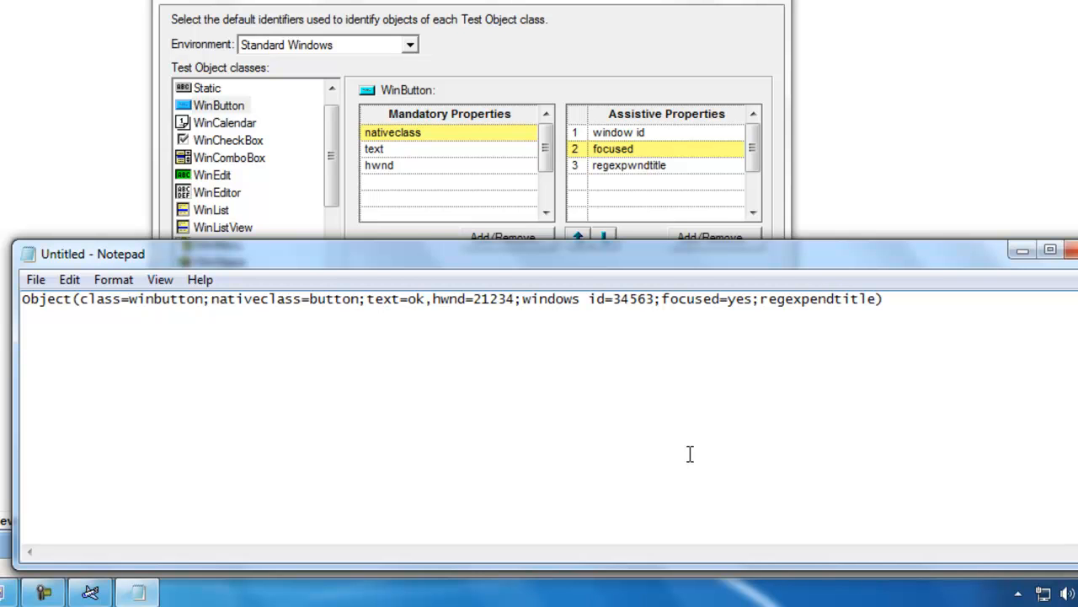
{"action": "key", "text": "shift+Home"}
{"action": "key", "text": "shift+Right"}
{"action": "key", "text": "shift+Right"}
{"action": "key", "text": "shift+Right"}
{"action": "key", "text": "shift+Right"}
{"action": "key", "text": "shift+Right"}
{"action": "key", "text": "shift+Right"}
{"action": "key", "text": "shift+Right"}
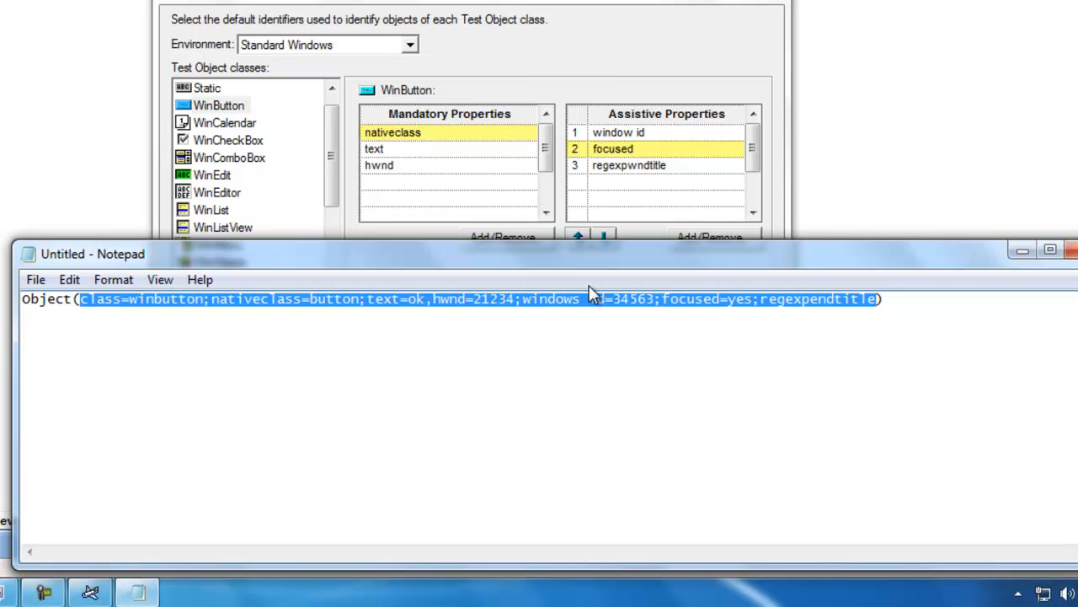
Step: Compare the Notepad description with the Object Identification dialog and show WinButton's ordinal identifier choices
{"action": "left_click", "coordinate": [711, 10]}
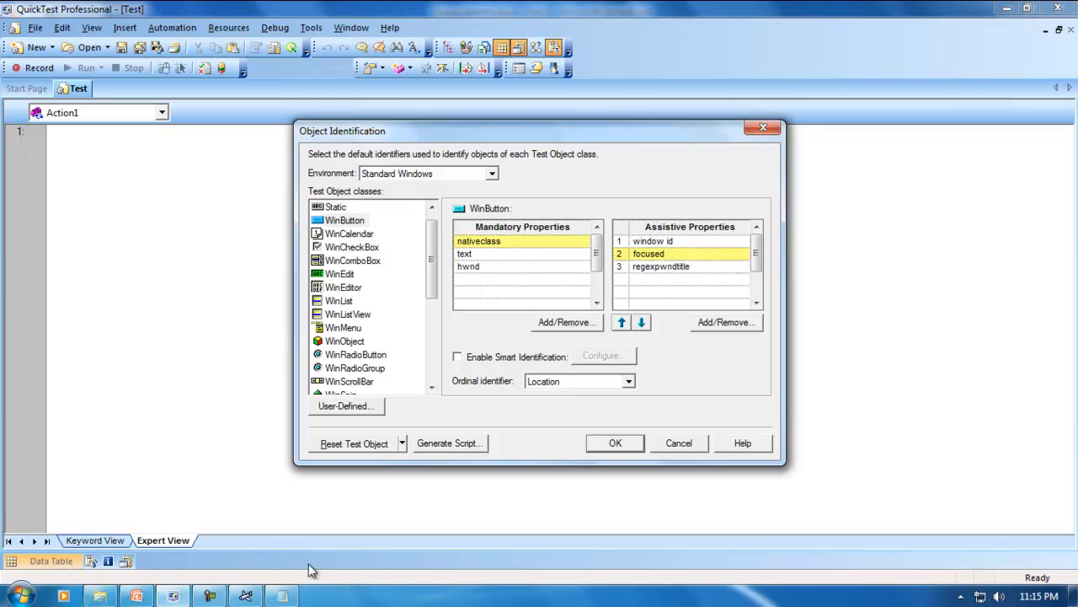
{"action": "left_click", "coordinate": [286, 596]}
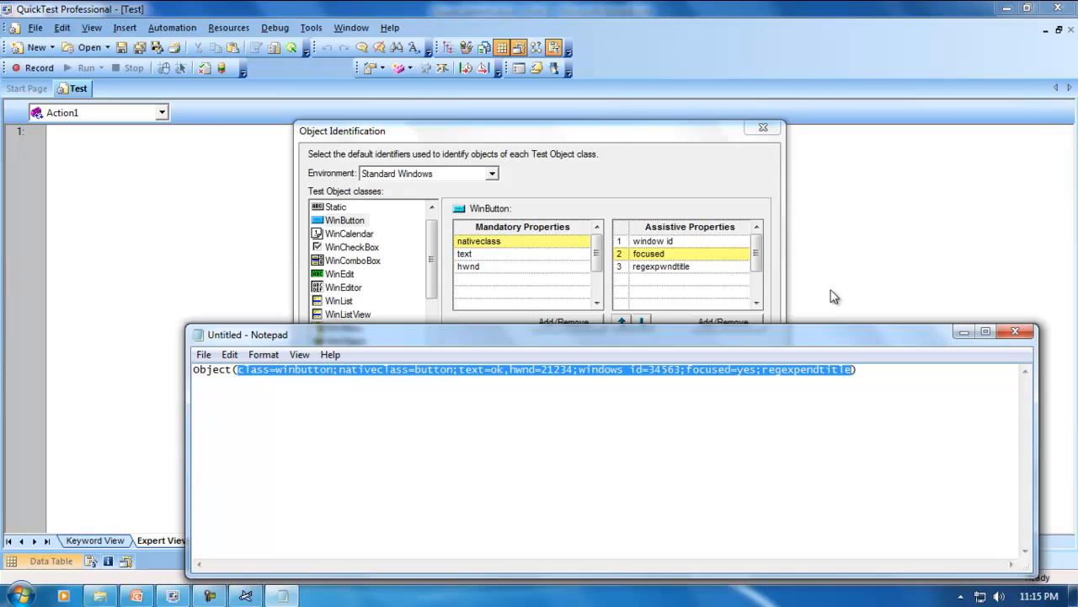
{"action": "left_click", "coordinate": [677, 140]}
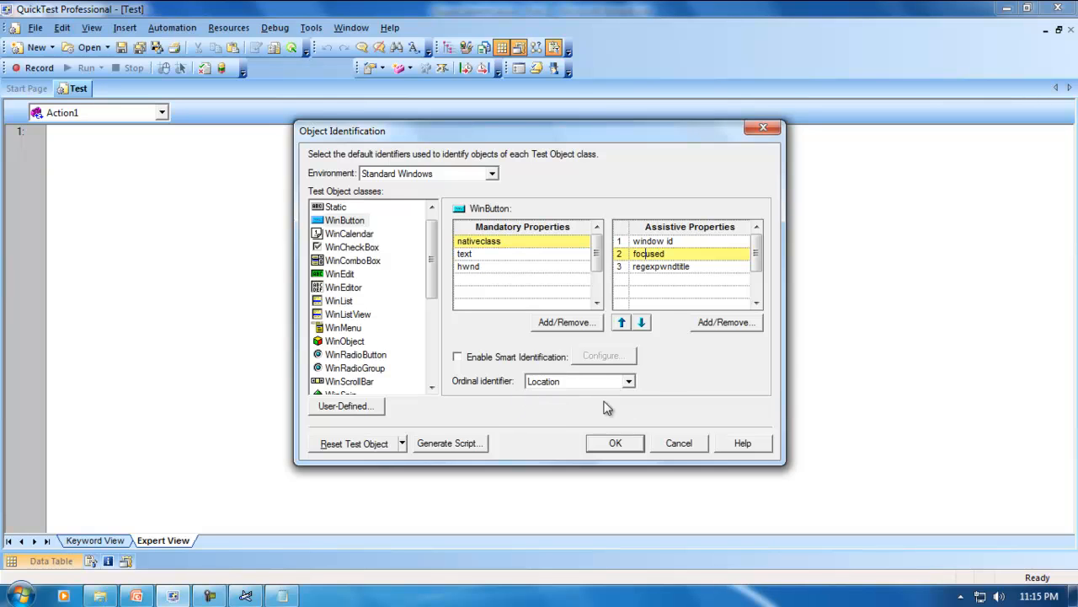
{"action": "left_click", "coordinate": [629, 382]}
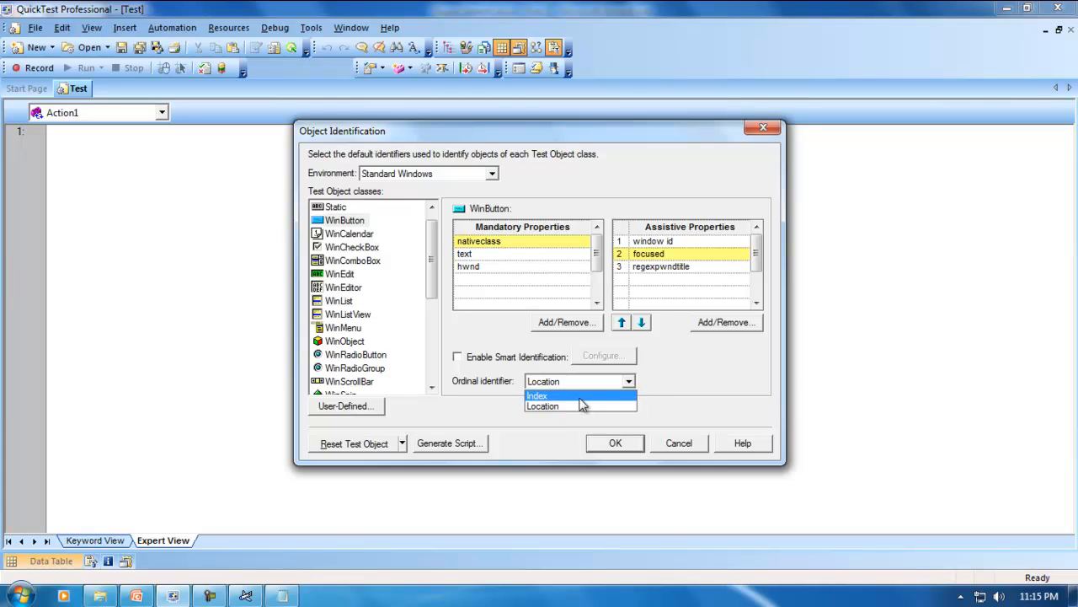
Step: Move the Login window aside and review the properties available as mandatory for WinButton, cancelling without changes
{"action": "left_click", "coordinate": [253, 597]}
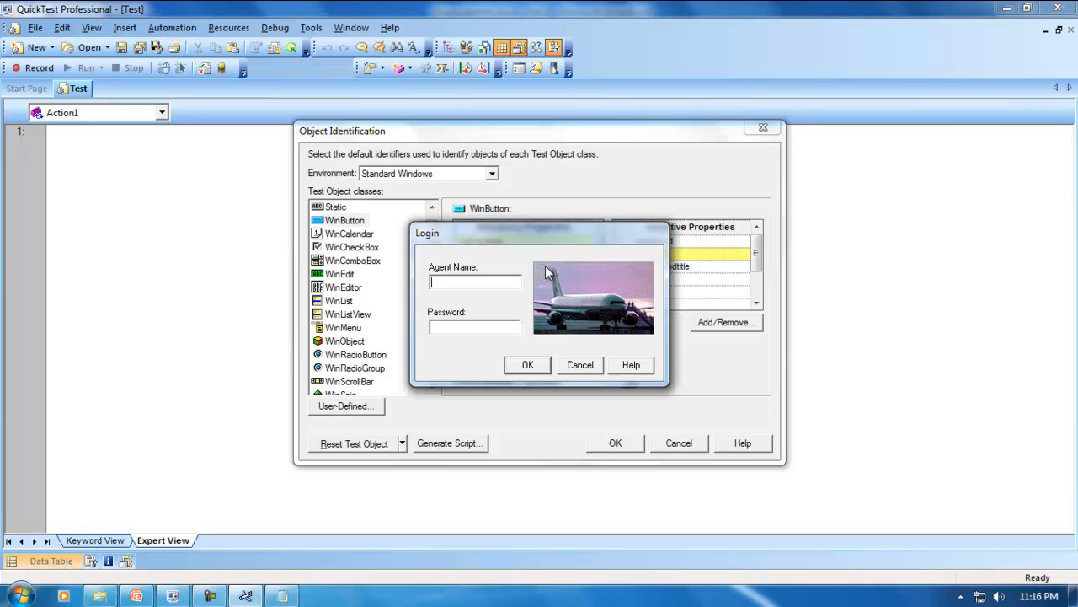
{"action": "left_click_drag", "start_coordinate": [566, 244], "coordinate": [760, 183]}
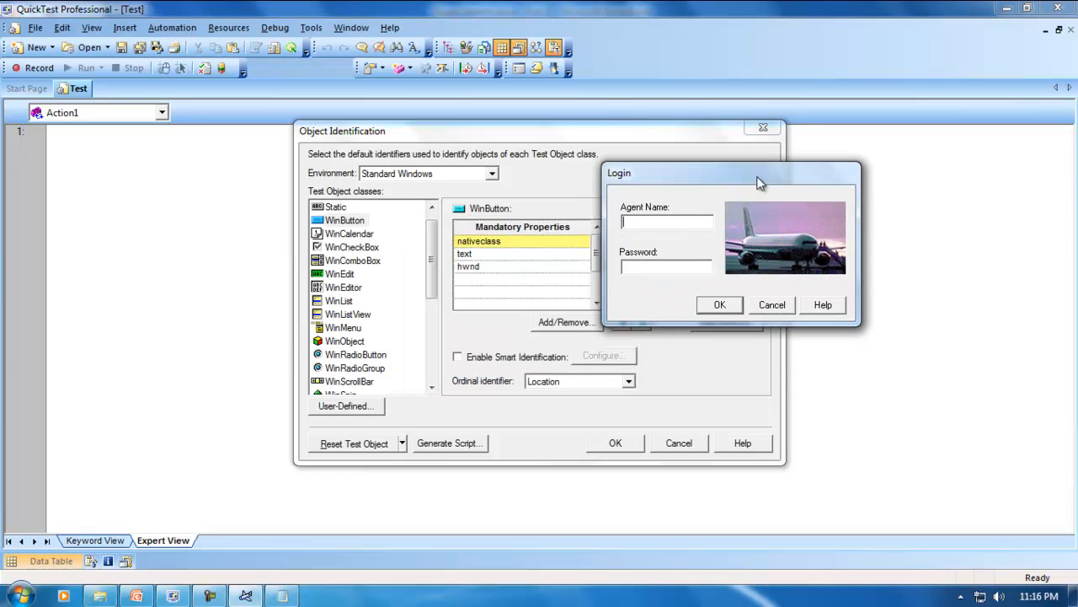
{"action": "left_click", "coordinate": [581, 325]}
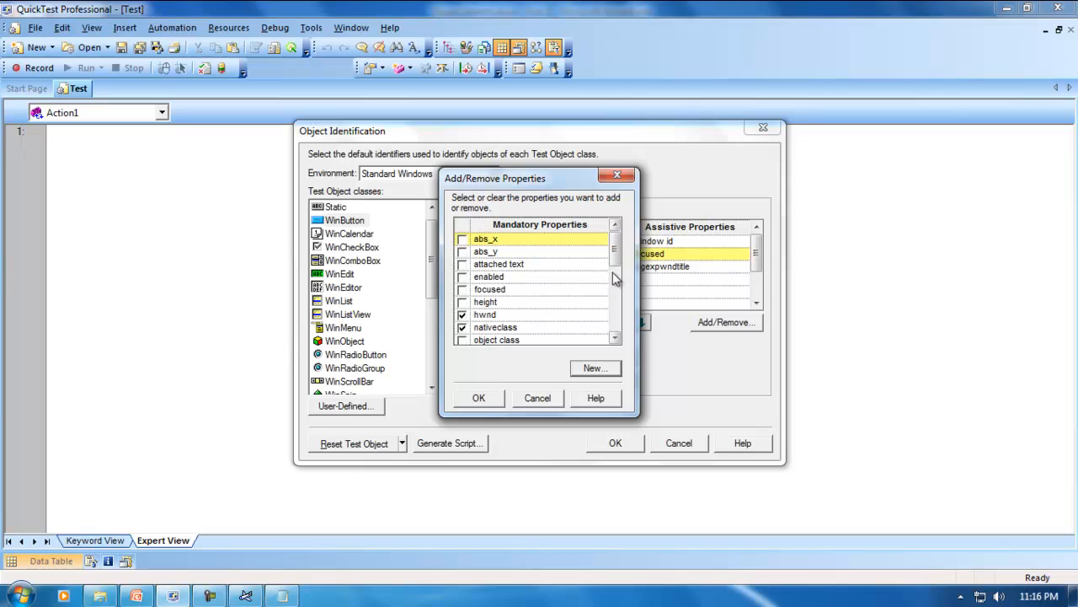
{"action": "mouse_move", "coordinate": [615, 246]}
{"action": "left_mouse_down"}
{"action": "mouse_move", "coordinate": [621, 347]}
{"action": "mouse_move", "coordinate": [618, 244]}
{"action": "left_mouse_up"}
{"action": "left_click", "coordinate": [538, 398]}
Step: Review the ordinal identifier choices alongside the Login window and close the Object Identification dialog without saving
{"action": "left_click", "coordinate": [629, 381]}
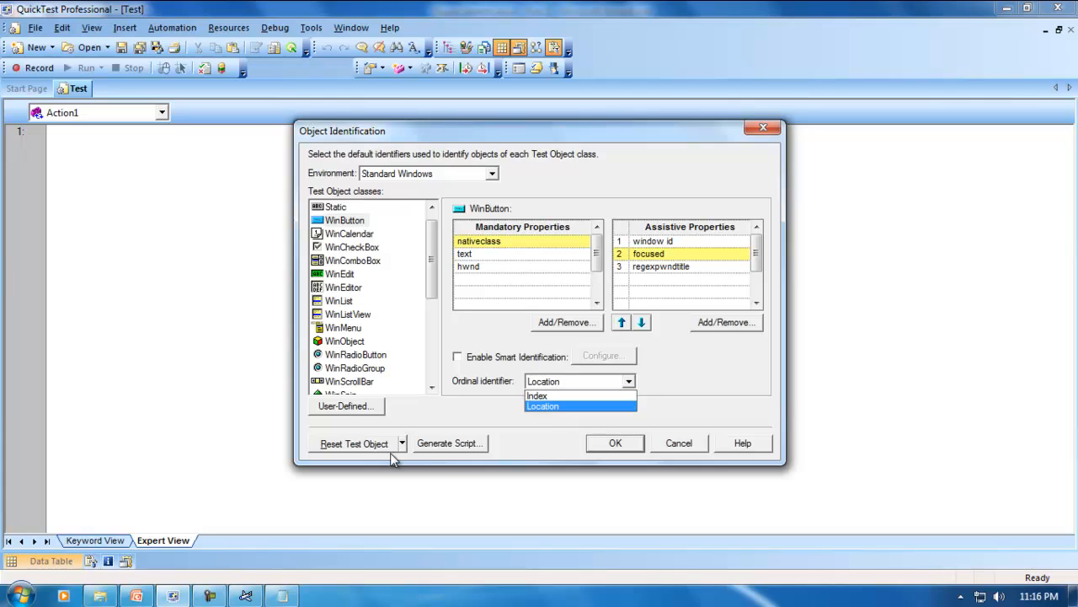
{"action": "left_click", "coordinate": [246, 596]}
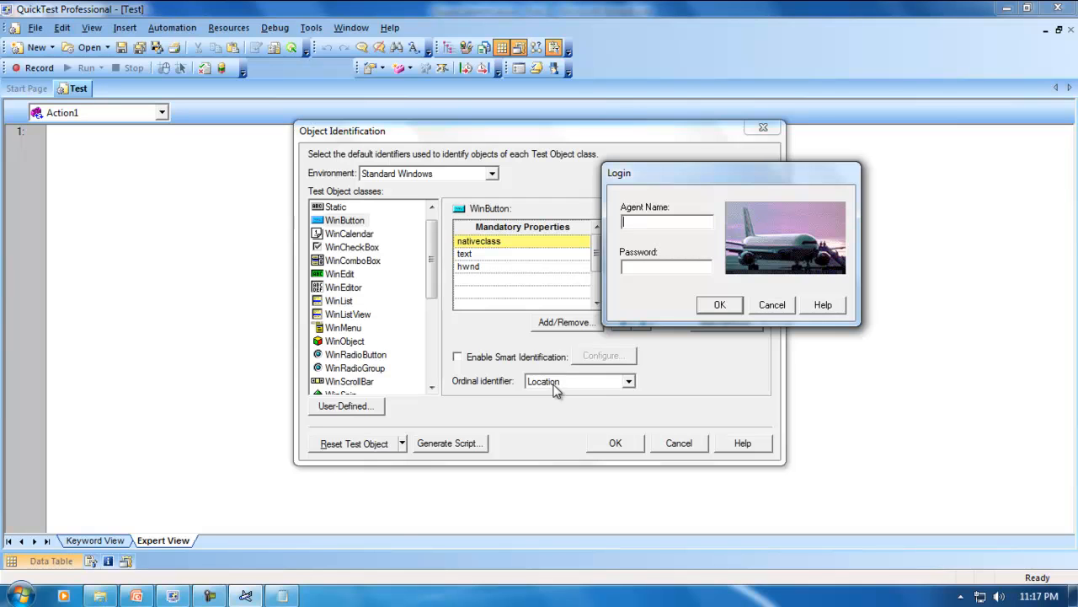
{"action": "left_click", "coordinate": [184, 597]}
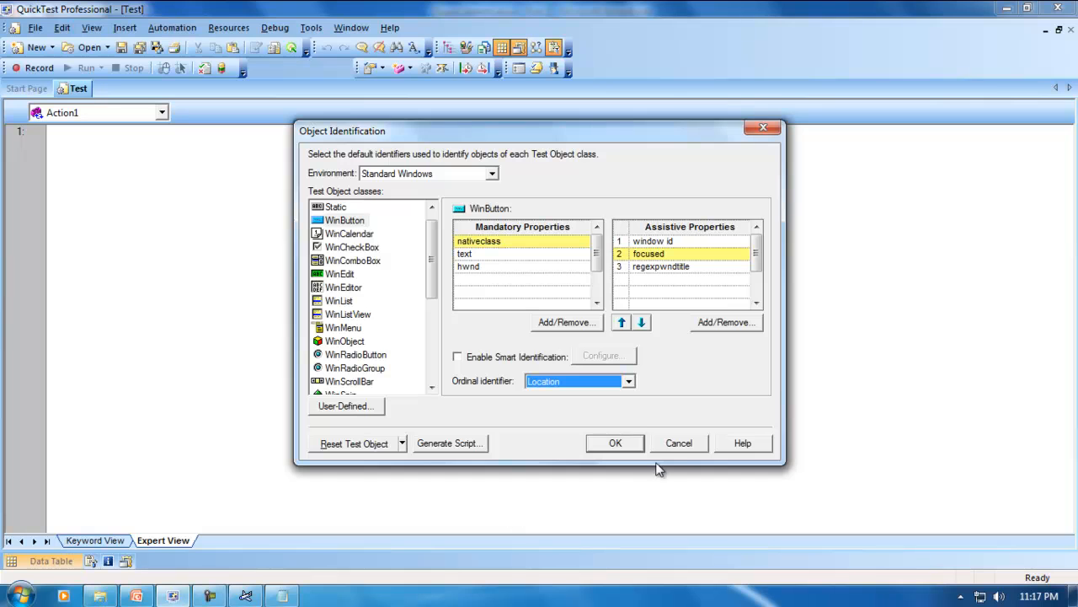
{"action": "left_click", "coordinate": [677, 445]}
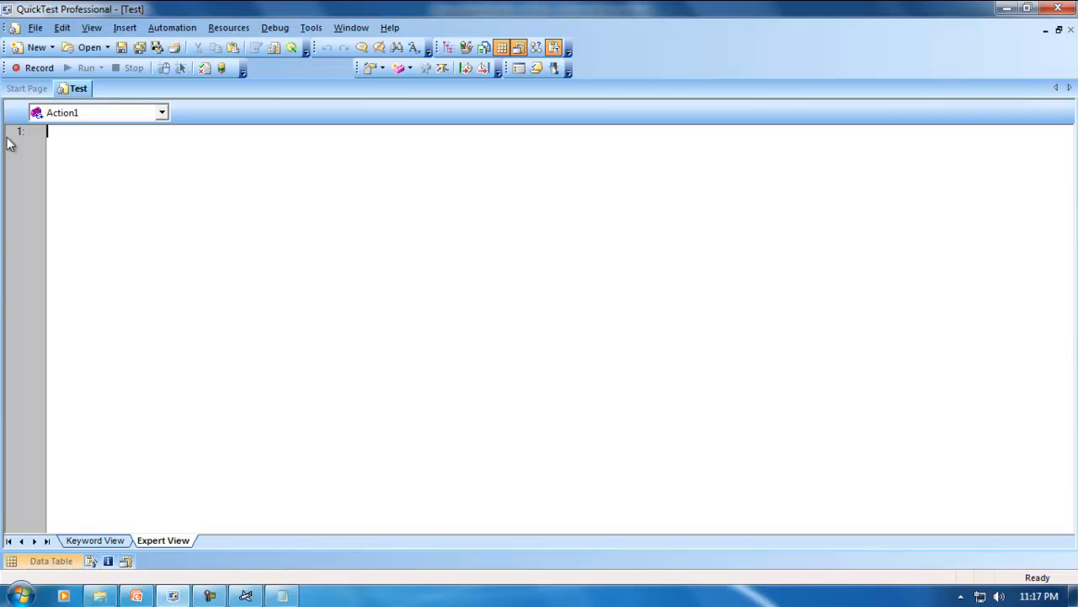
Step: Start recording with the Record and Run Settings for any open browser, and activate the Login window
{"action": "left_click", "coordinate": [34, 68]}
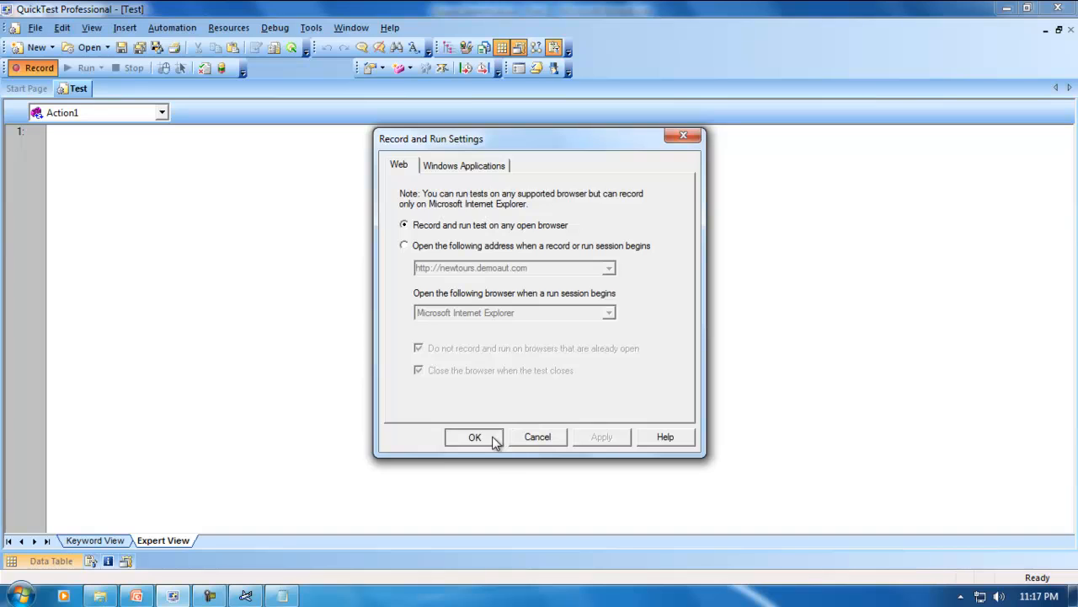
{"action": "left_click", "coordinate": [494, 440]}
{"action": "left_click", "coordinate": [253, 592]}
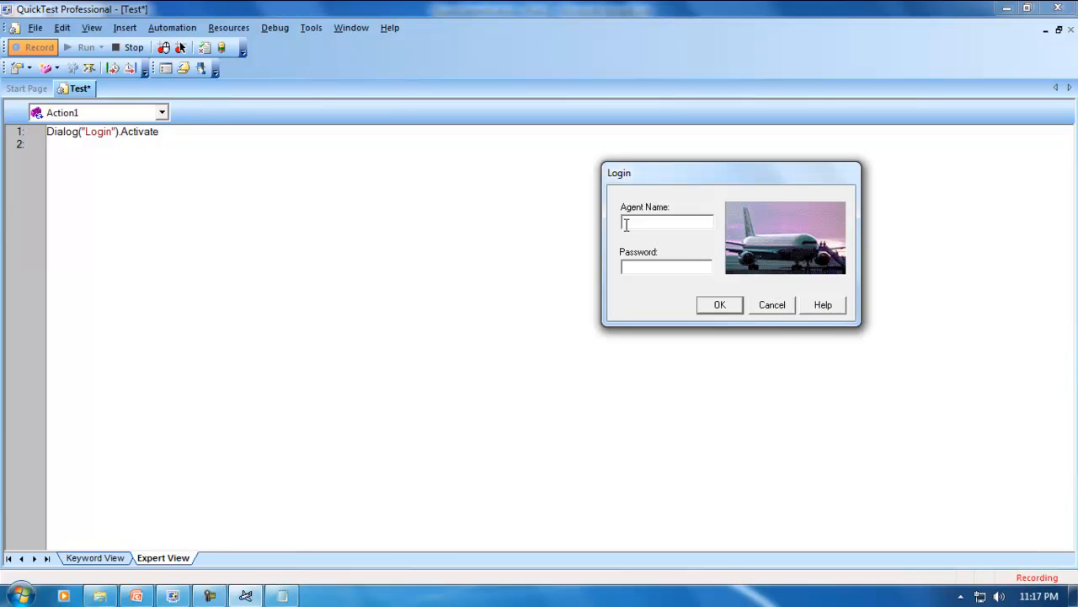
Step: Enter the agent name and the account password in the Login window and submit the login
{"action": "type", "text": "anem"}
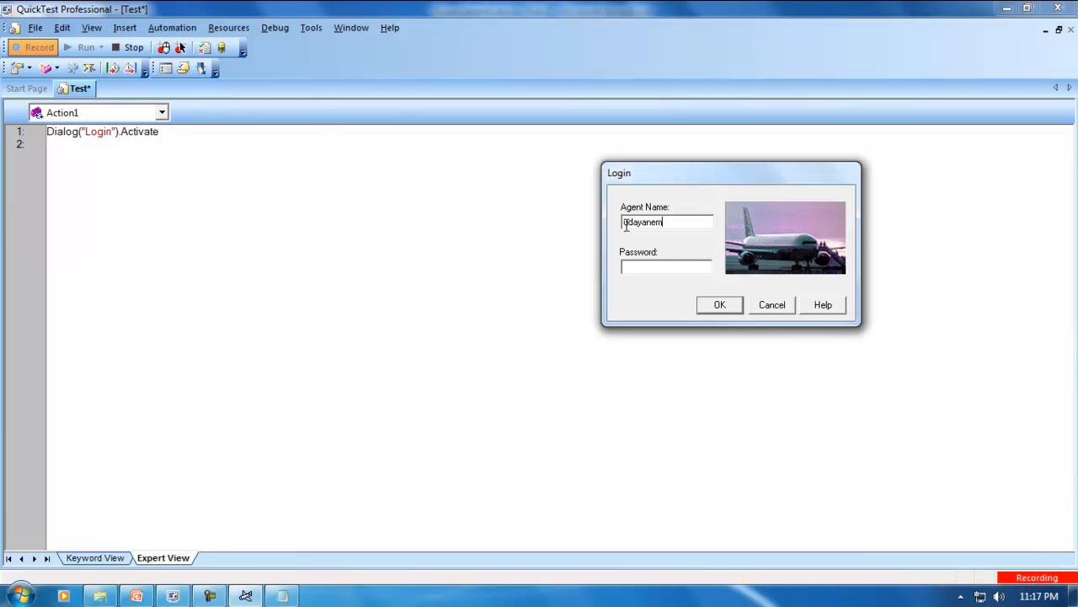
{"action": "key", "text": "Tab"}
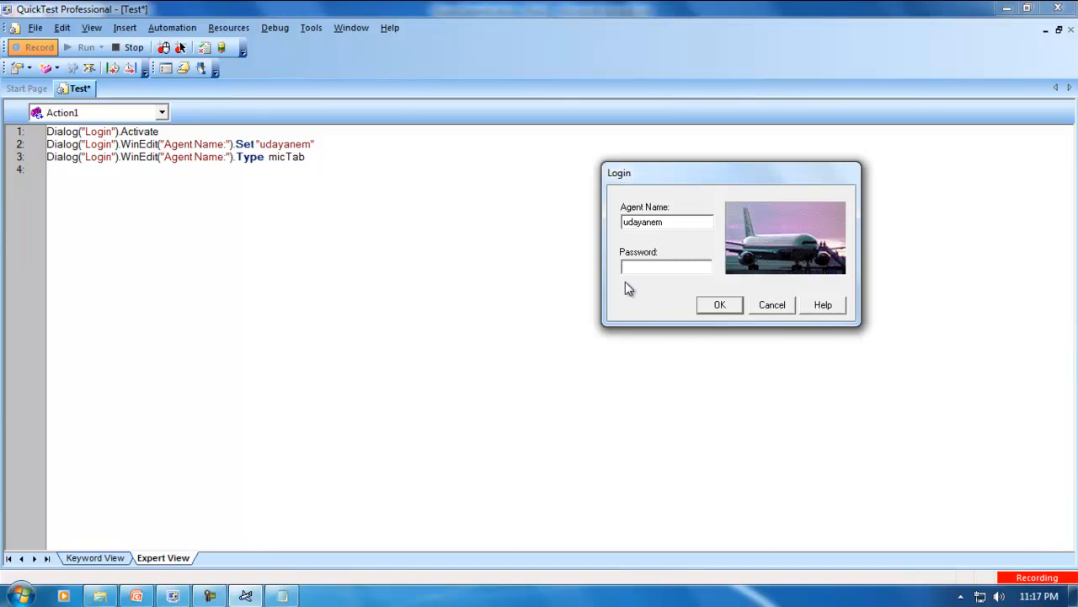
{"action": "type", "text": "merc"}
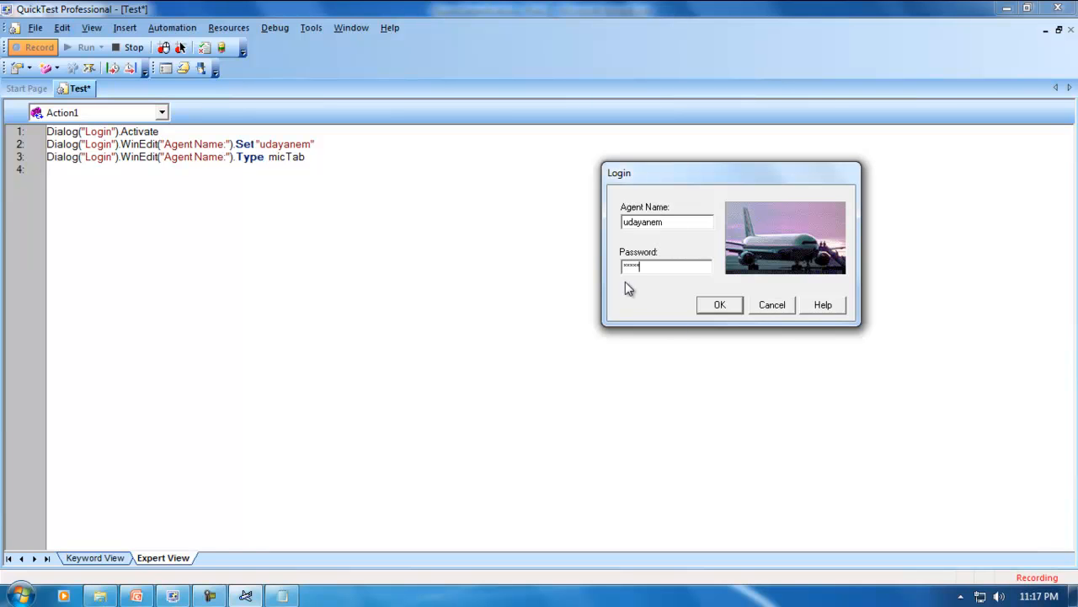
{"action": "type", "text": "ury"}
{"action": "left_click", "coordinate": [715, 308]}
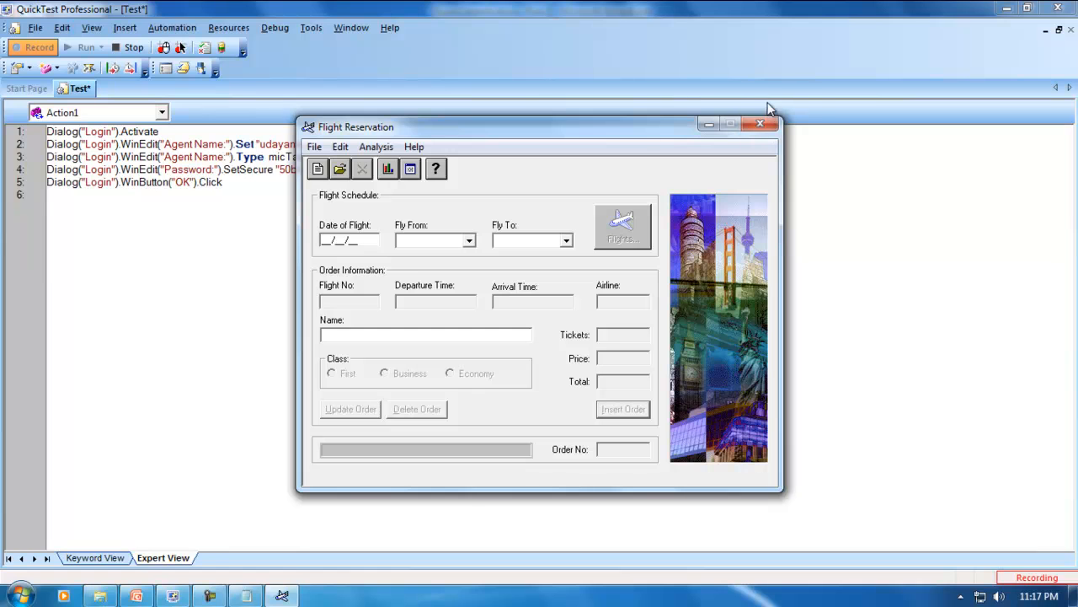
Step: Stop the recording and close the Flight Reservation window
{"action": "left_click", "coordinate": [125, 47]}
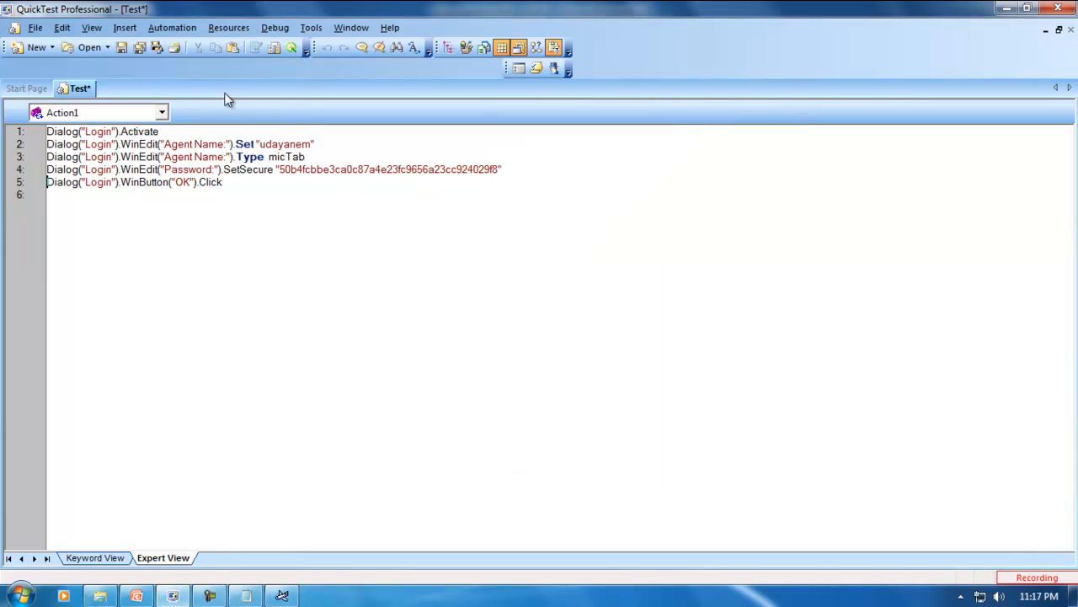
{"action": "left_click", "coordinate": [282, 596]}
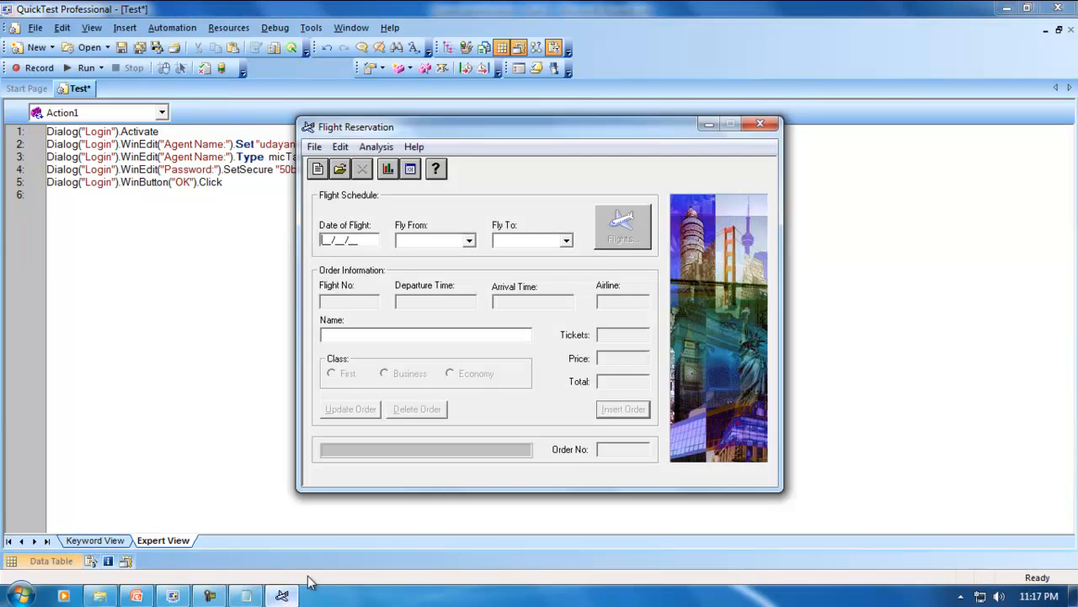
{"action": "left_click", "coordinate": [759, 125]}
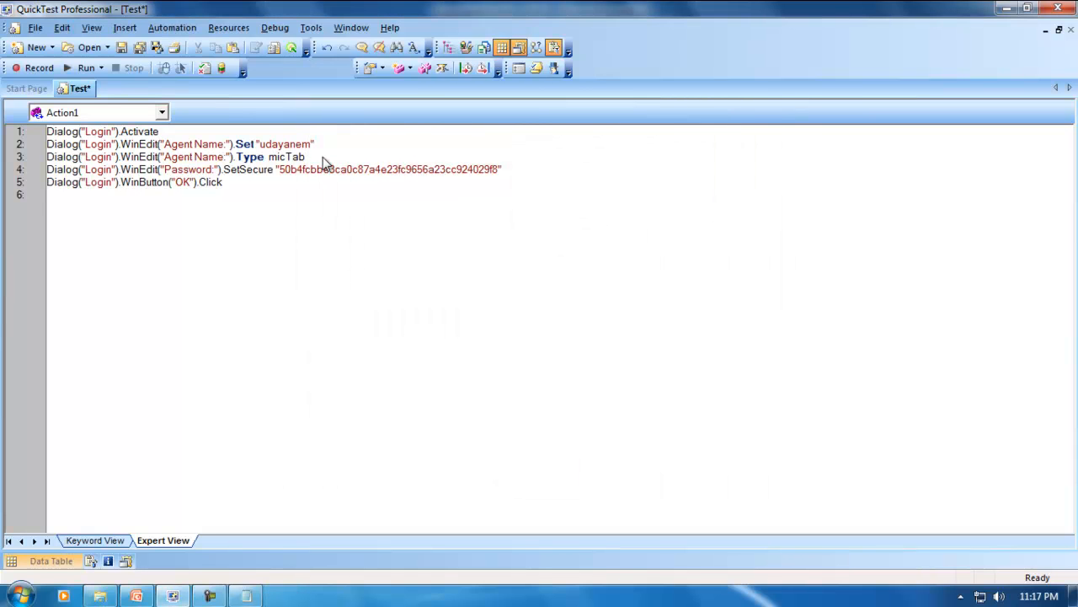
Step: Delete the recorded Agent Name Type micTab statement, including its empty line, from the script
{"action": "key", "text": "shift+Home"}
{"action": "key", "text": "Delete"}
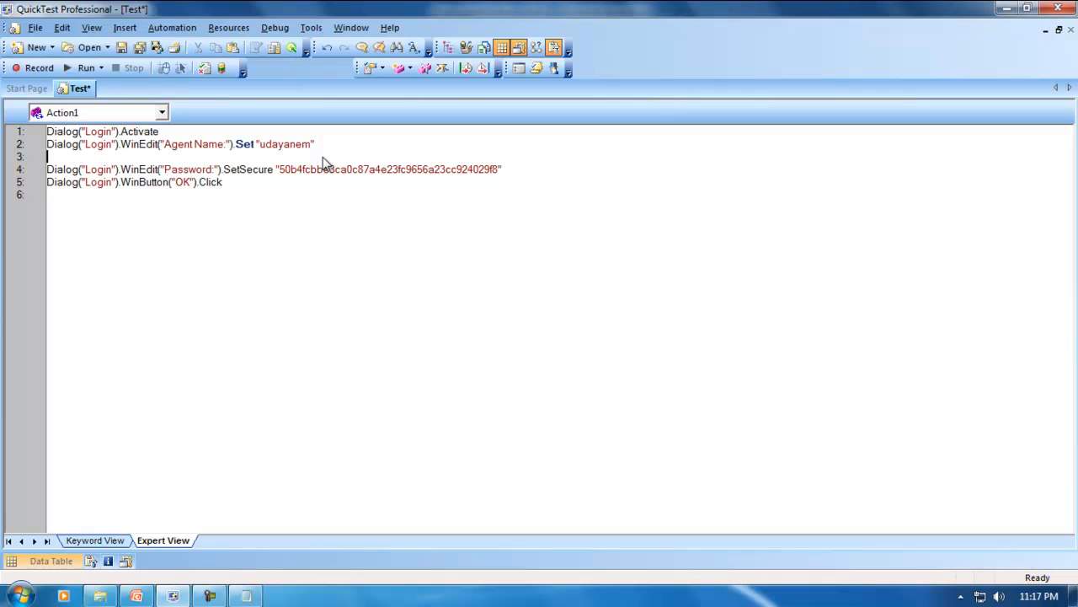
{"action": "key", "text": "Delete"}
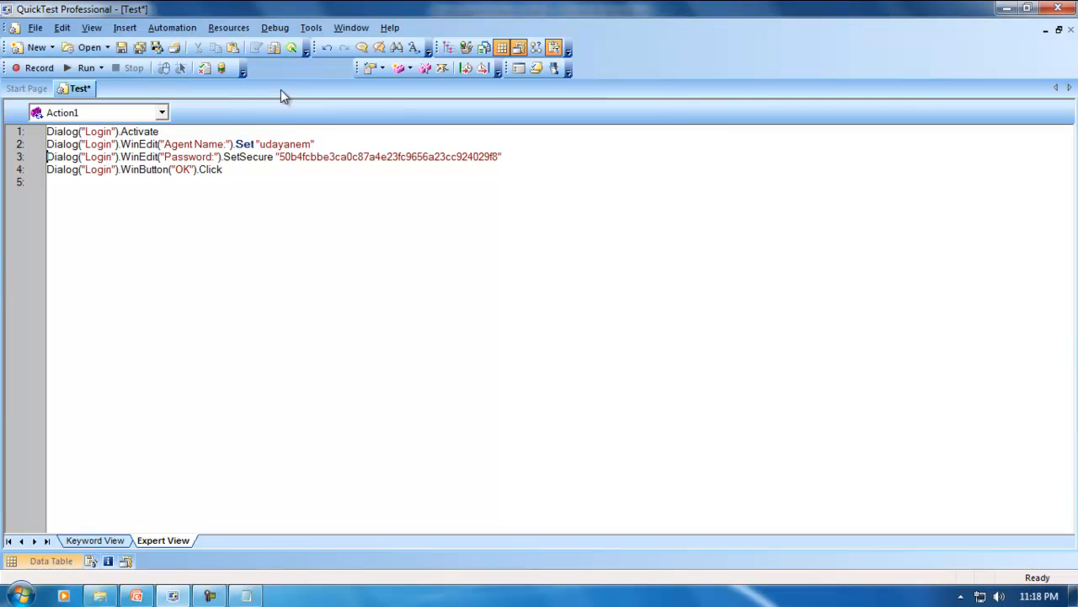
Step: Open the Object Identification settings and relaunch the flight reservation sample application
{"action": "left_click", "coordinate": [313, 28]}
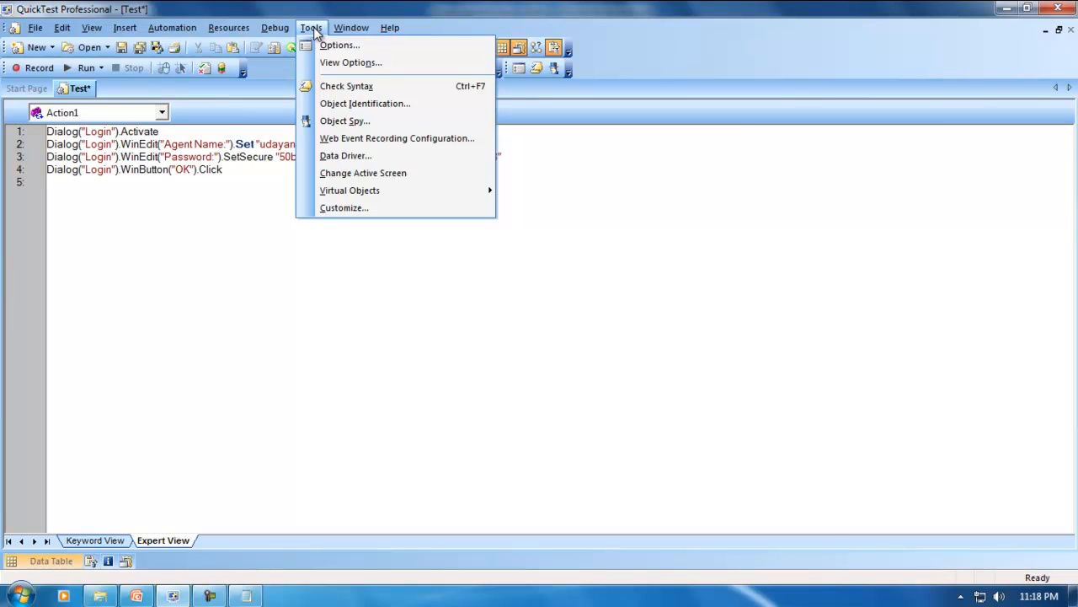
{"action": "left_click", "coordinate": [346, 104]}
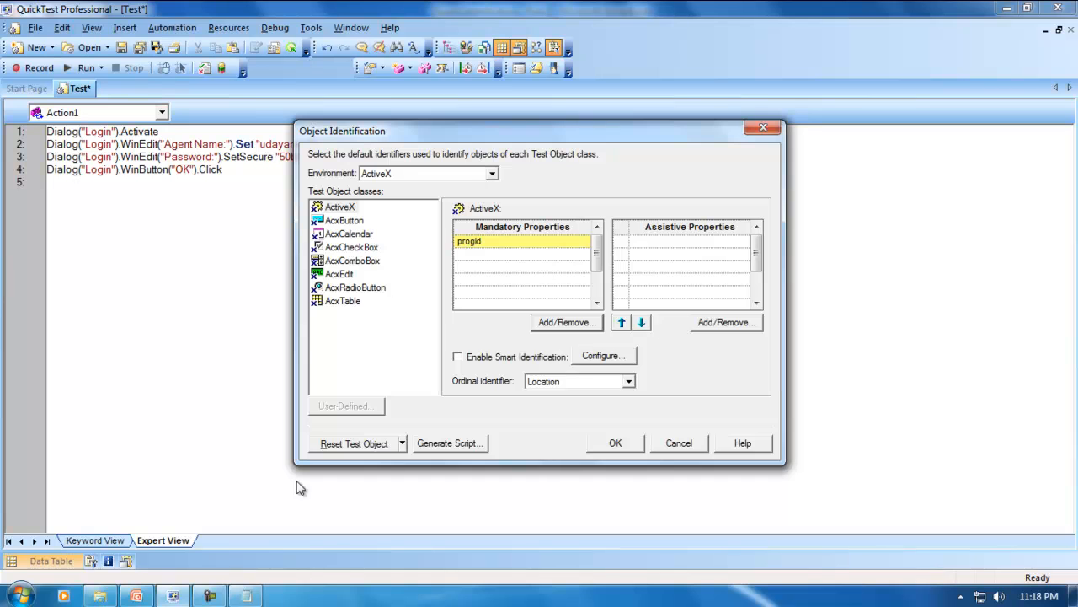
{"action": "left_click", "coordinate": [33, 594]}
{"action": "left_click", "coordinate": [50, 384]}
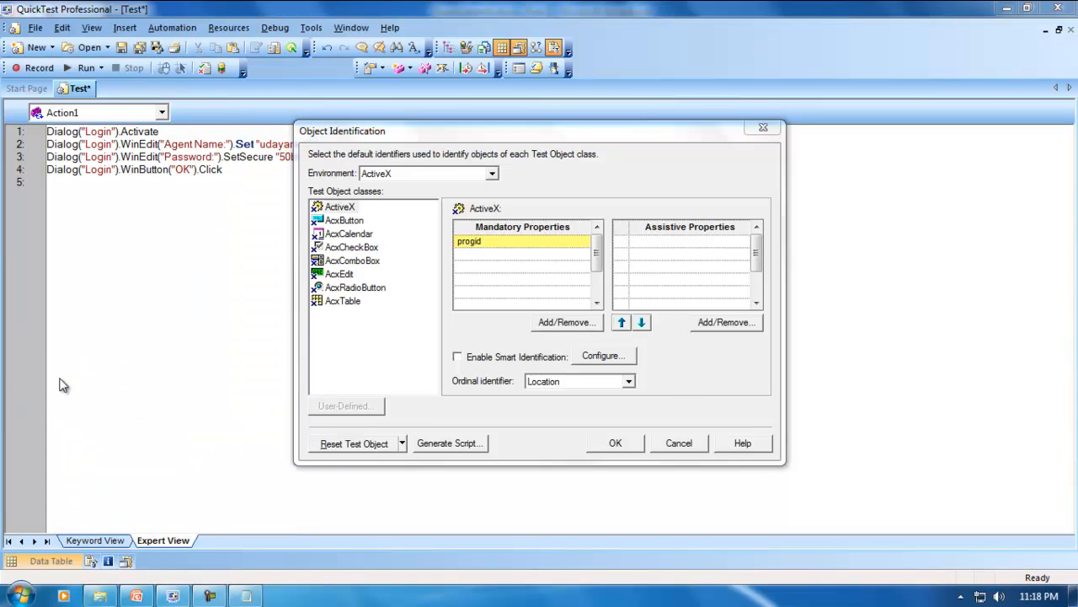
Step: View the Standard Windows test object classes in the Object Identification dialog and close it without saving
{"action": "left_click", "coordinate": [576, 132]}
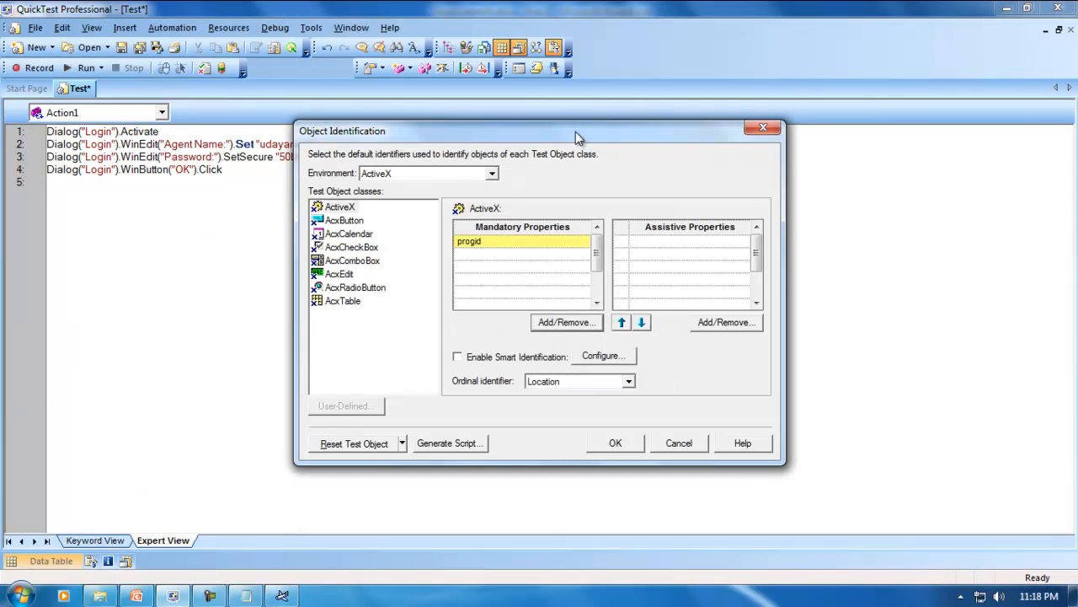
{"action": "left_click", "coordinate": [492, 177]}
{"action": "left_click", "coordinate": [426, 197]}
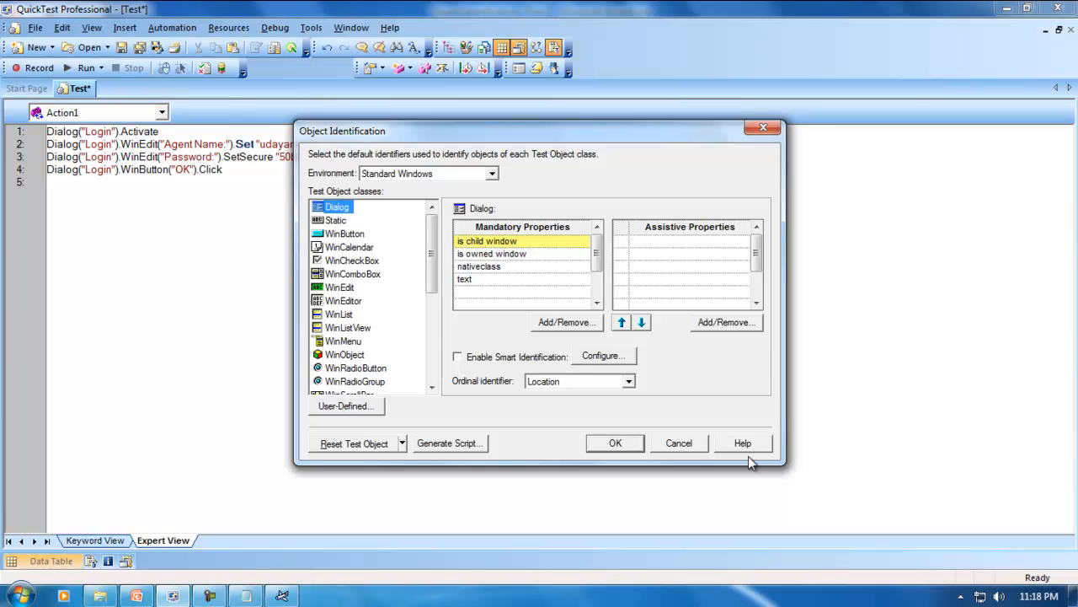
{"action": "left_click", "coordinate": [684, 444]}
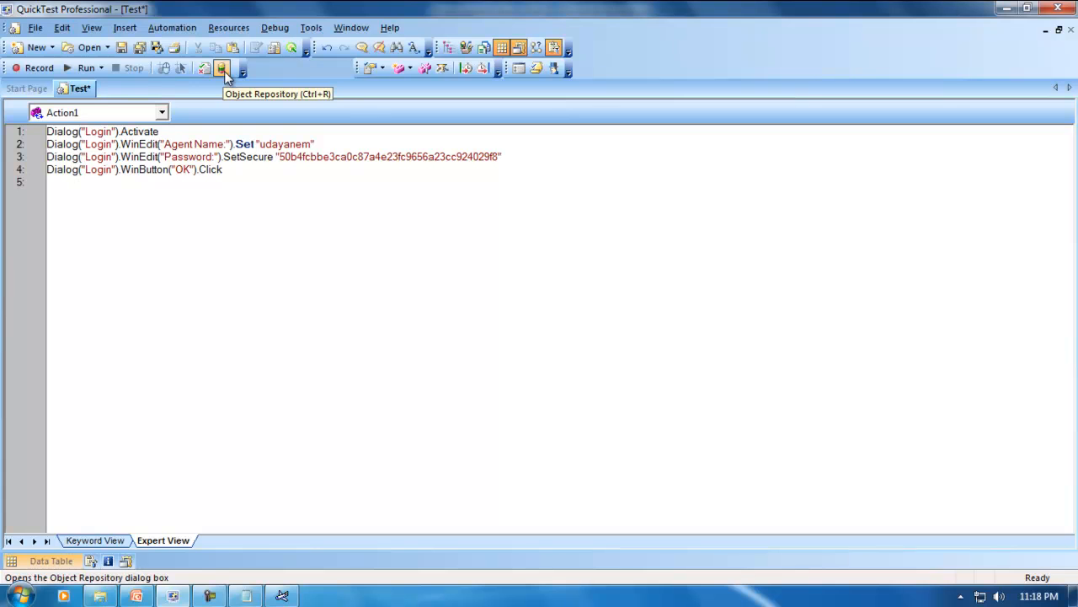
Step: Compare the Login object's properties in the Object Repository with the Standard Windows Dialog class identification settings, then cancel the settings
{"action": "left_click", "coordinate": [223, 71]}
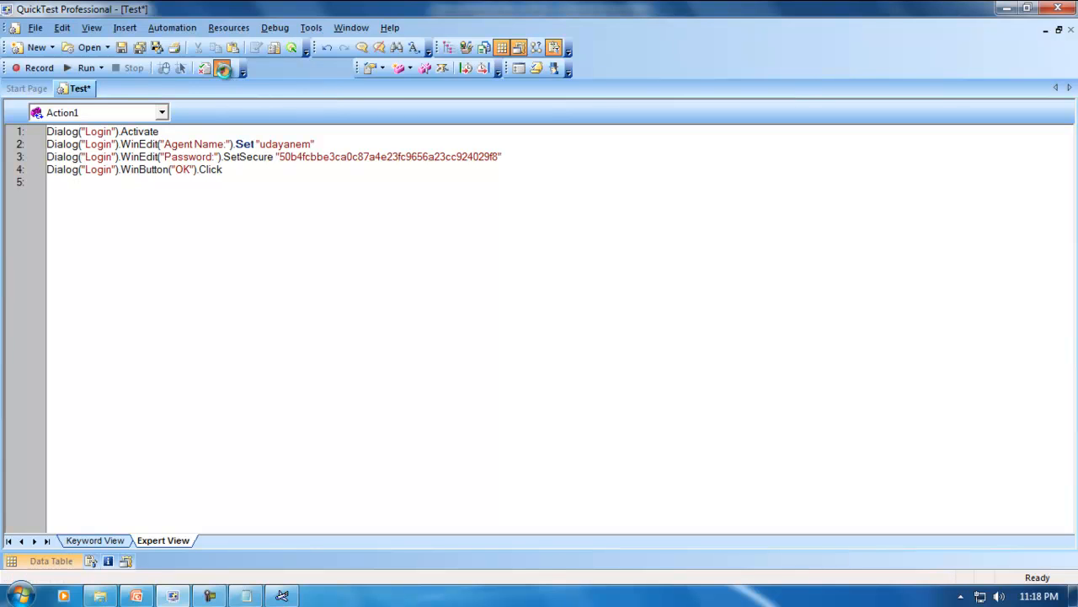
{"action": "left_click", "coordinate": [581, 252]}
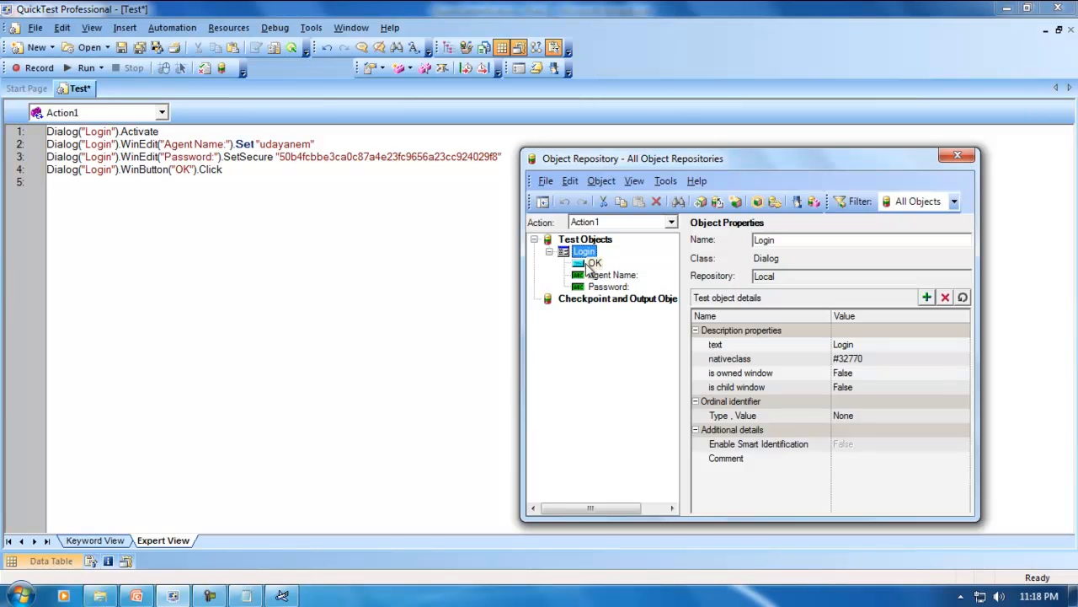
{"action": "left_click", "coordinate": [311, 28]}
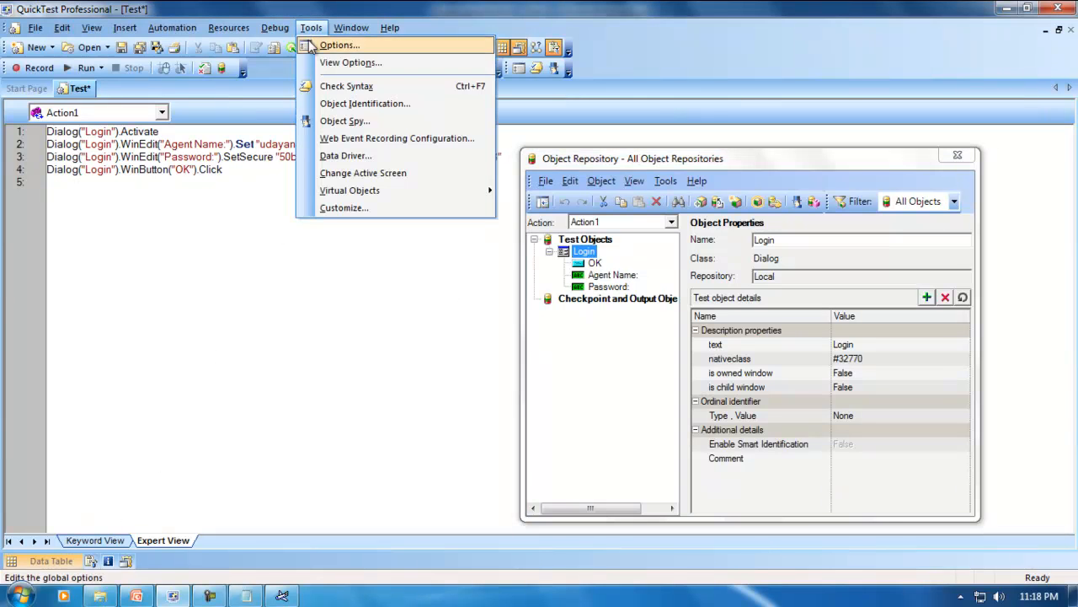
{"action": "left_click", "coordinate": [354, 103]}
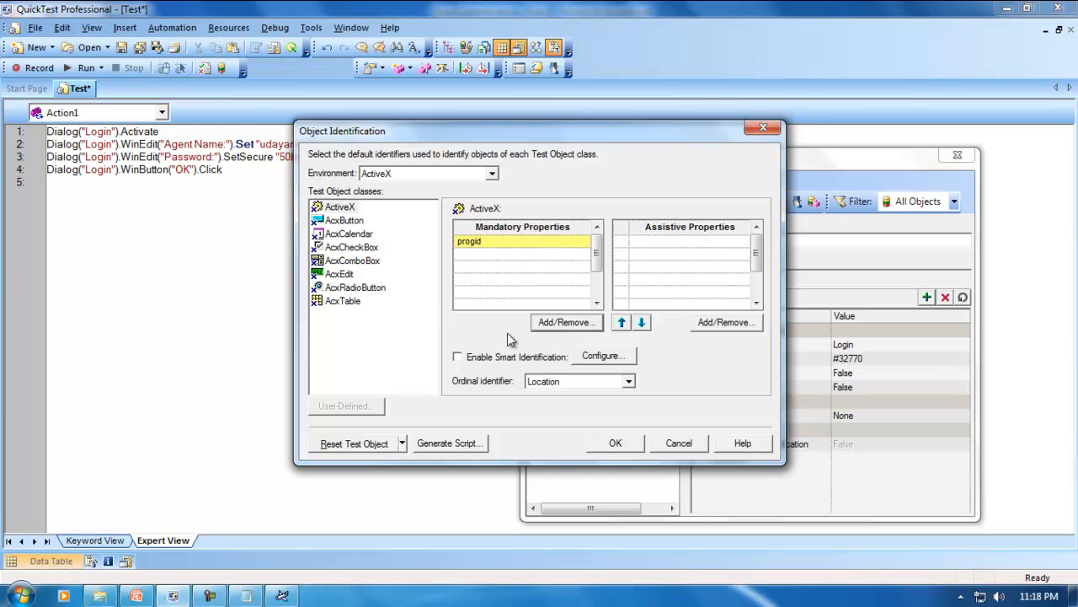
{"action": "left_click", "coordinate": [493, 173]}
{"action": "left_click", "coordinate": [400, 198]}
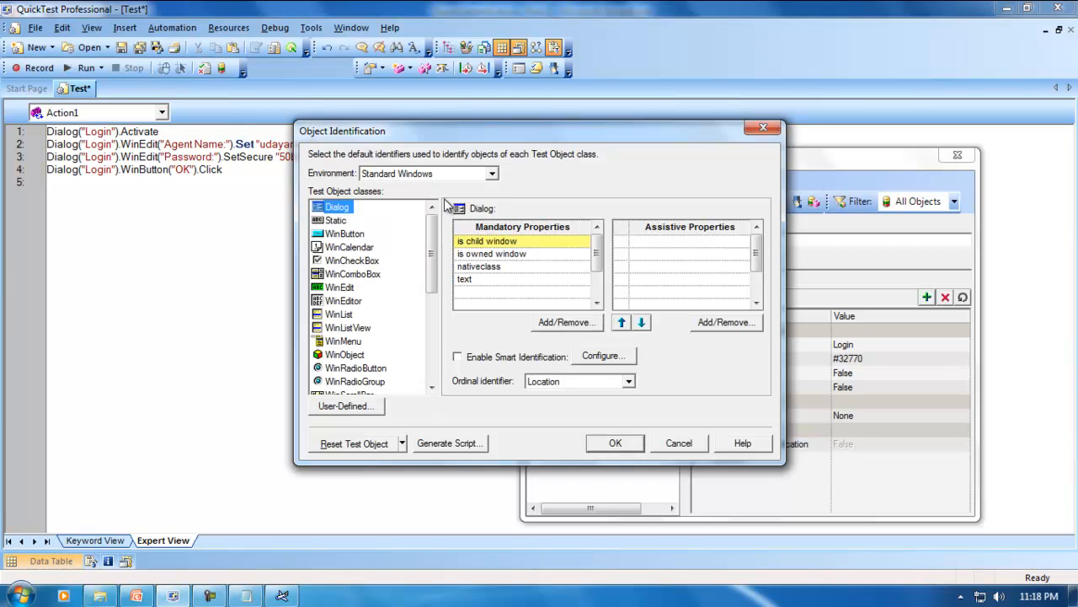
{"action": "left_click_drag", "start_coordinate": [687, 134], "coordinate": [429, 204]}
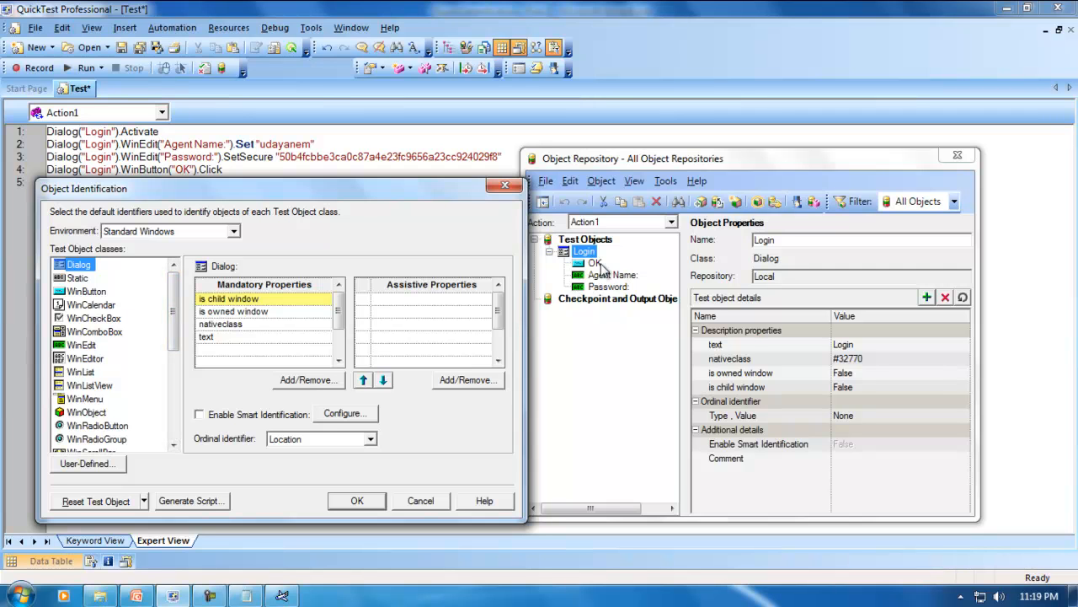
{"action": "left_click", "coordinate": [420, 503]}
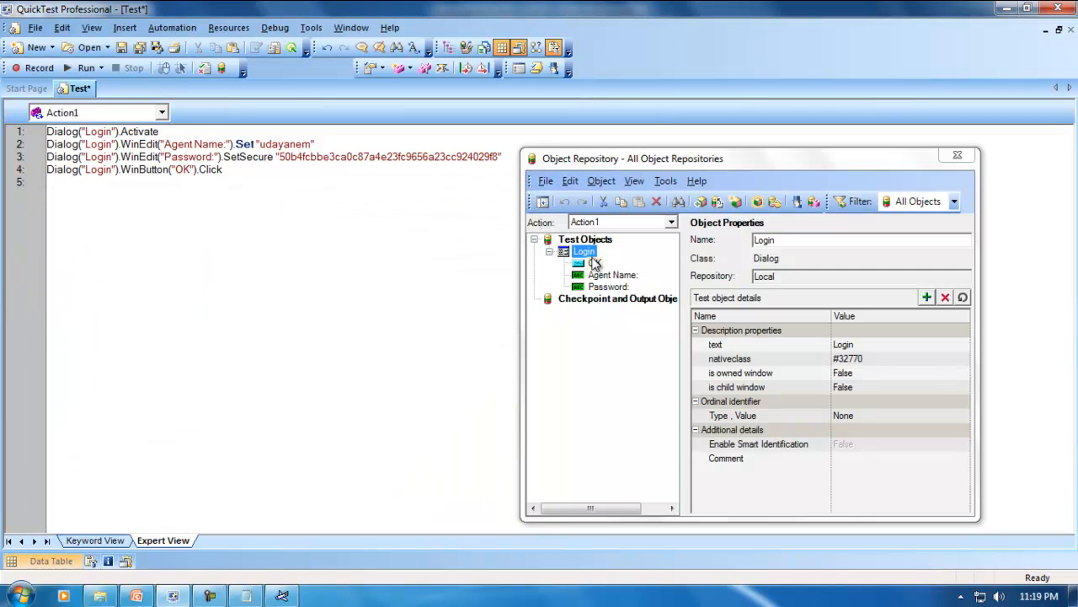
Step: Compare the OK button's repository properties with the Standard Windows WinButton mandatory and assistive properties, and close the settings without saving
{"action": "left_click", "coordinate": [595, 264]}
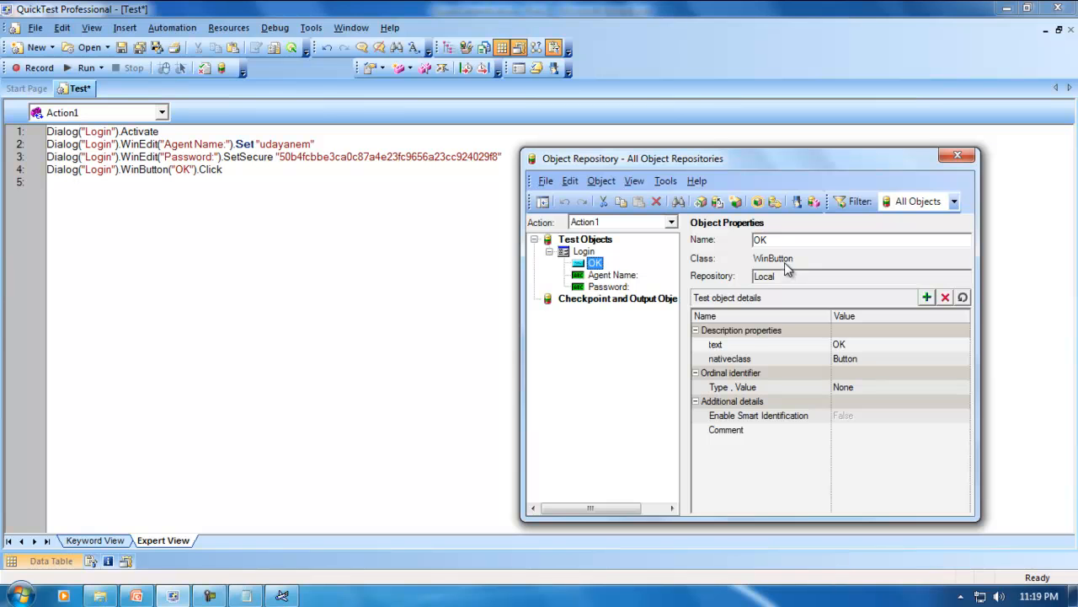
{"action": "left_click", "coordinate": [223, 71]}
{"action": "left_click", "coordinate": [311, 27]}
{"action": "left_click", "coordinate": [347, 104]}
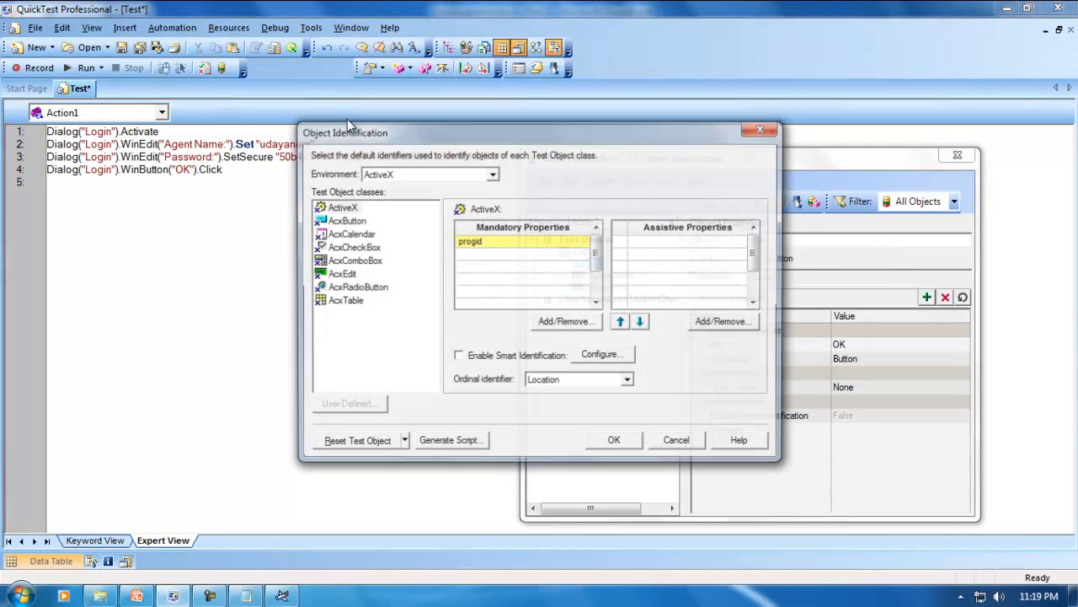
{"action": "left_click", "coordinate": [489, 176]}
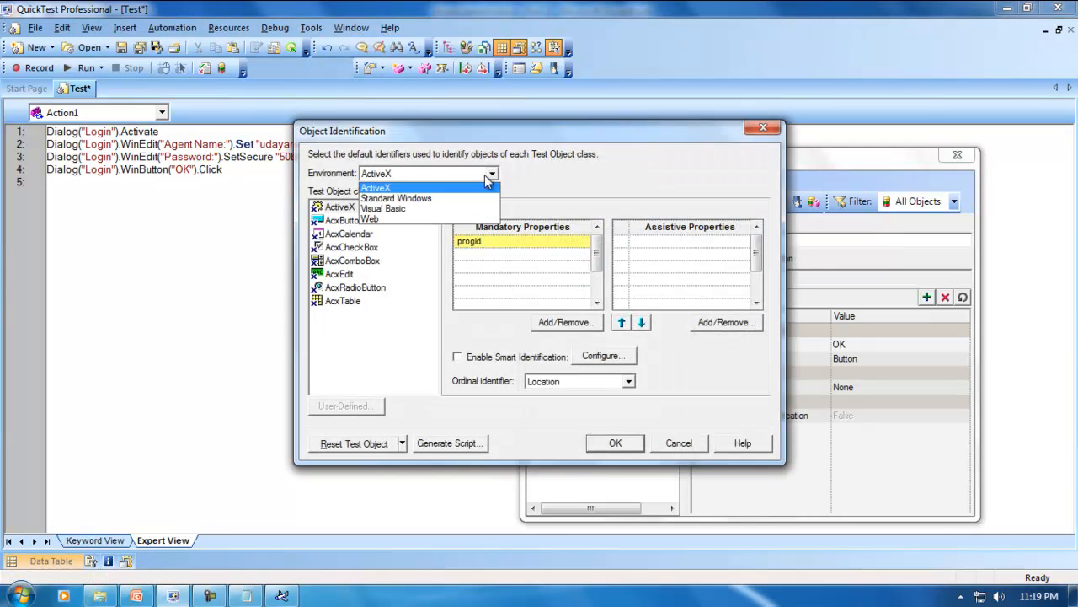
{"action": "left_click", "coordinate": [397, 198]}
{"action": "left_click", "coordinate": [359, 234]}
{"action": "left_click_drag", "start_coordinate": [645, 136], "coordinate": [355, 190]}
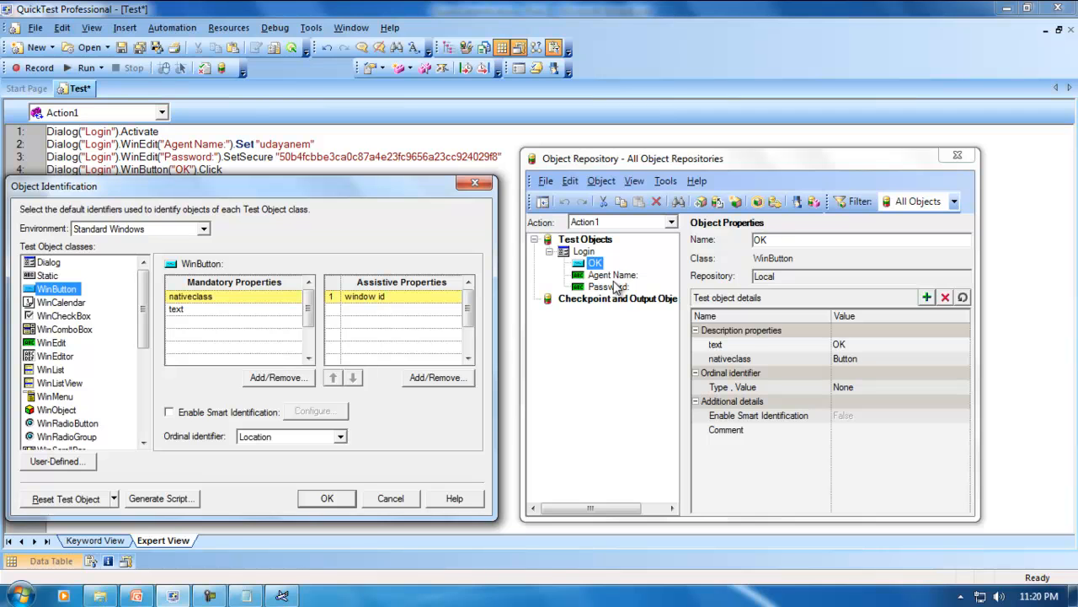
{"action": "left_click", "coordinate": [475, 182]}
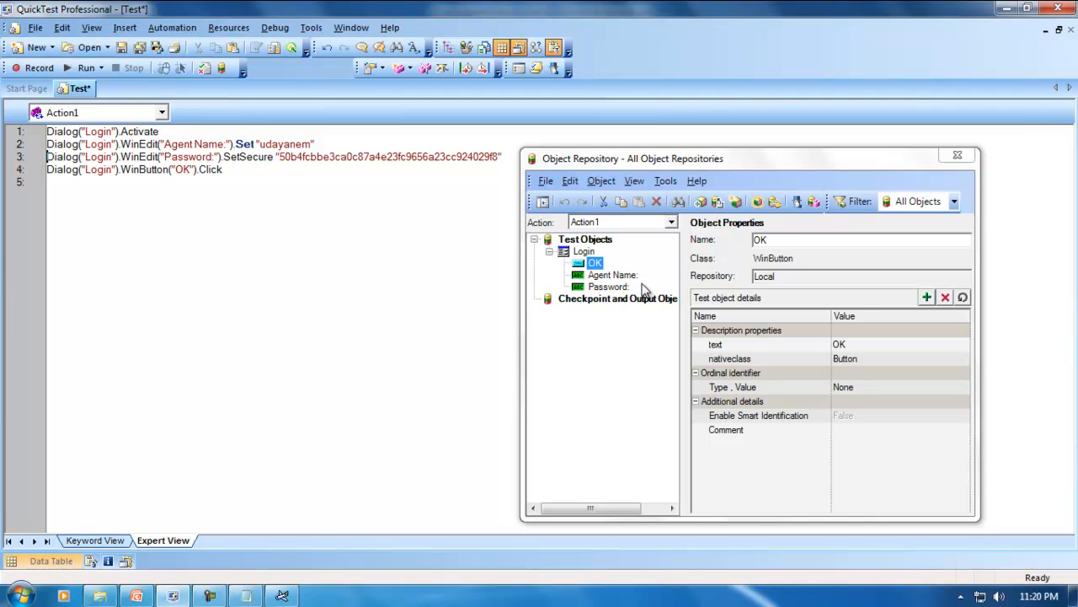
Step: Examine the Login object's properties alongside the flight application's Login window and close the Object Repository
{"action": "left_click", "coordinate": [584, 251]}
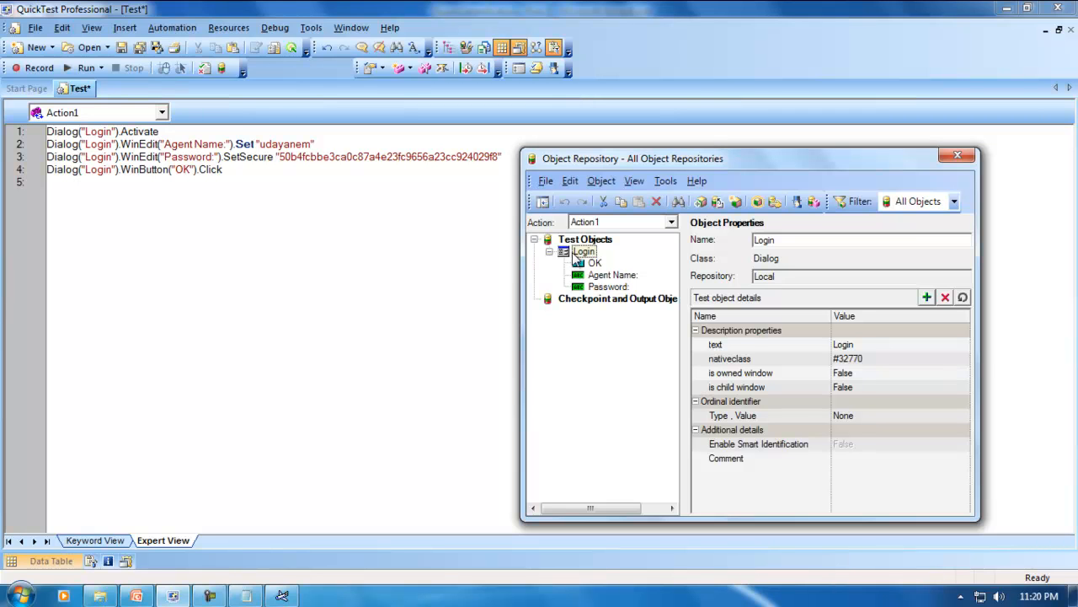
{"action": "left_click", "coordinate": [283, 596]}
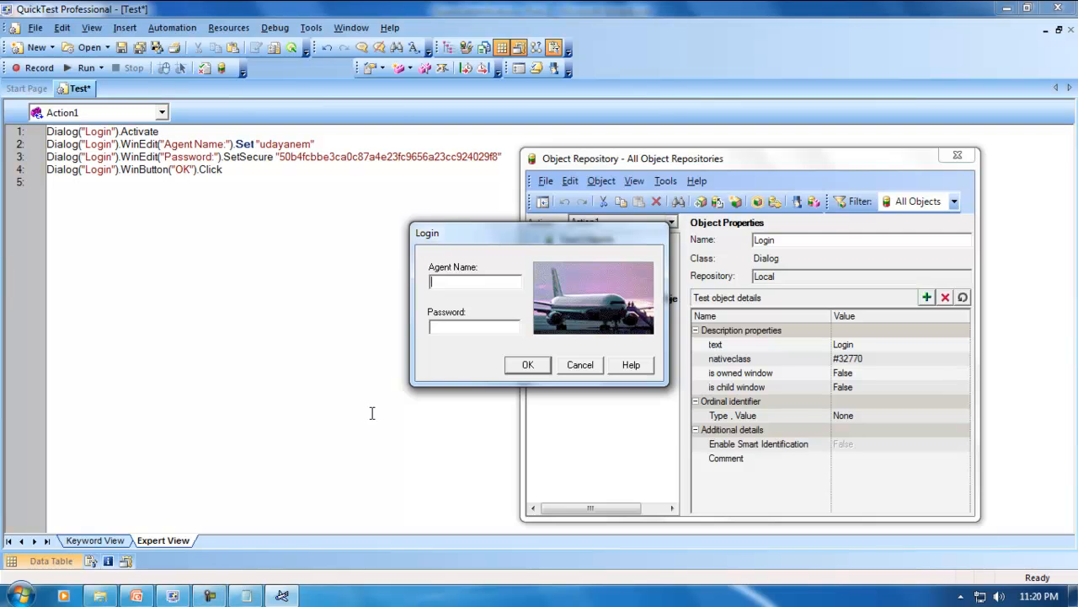
{"action": "left_click", "coordinate": [137, 595]}
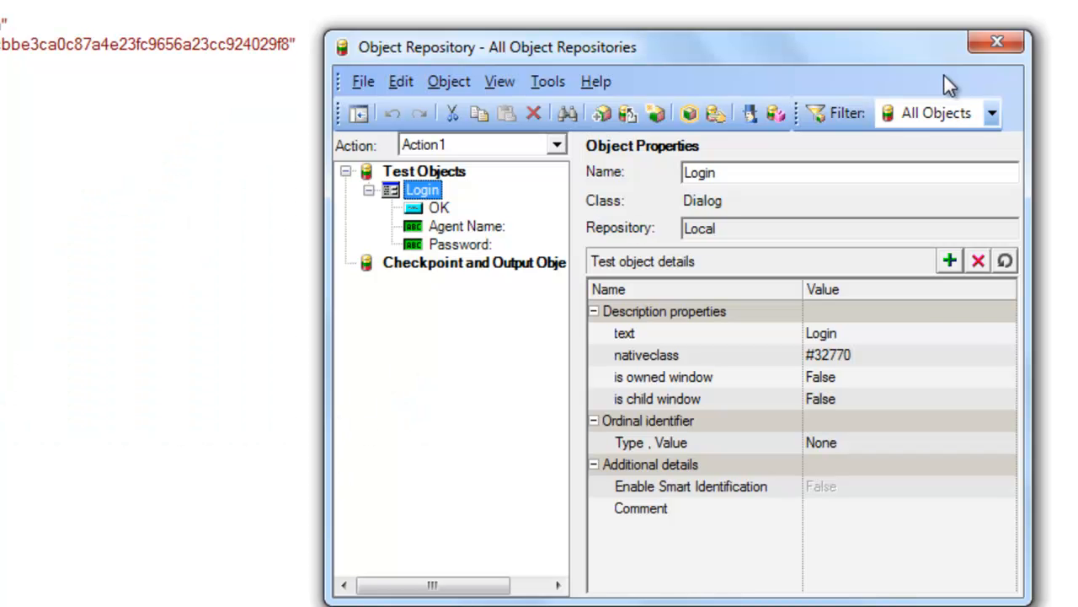
{"action": "left_click", "coordinate": [997, 42]}
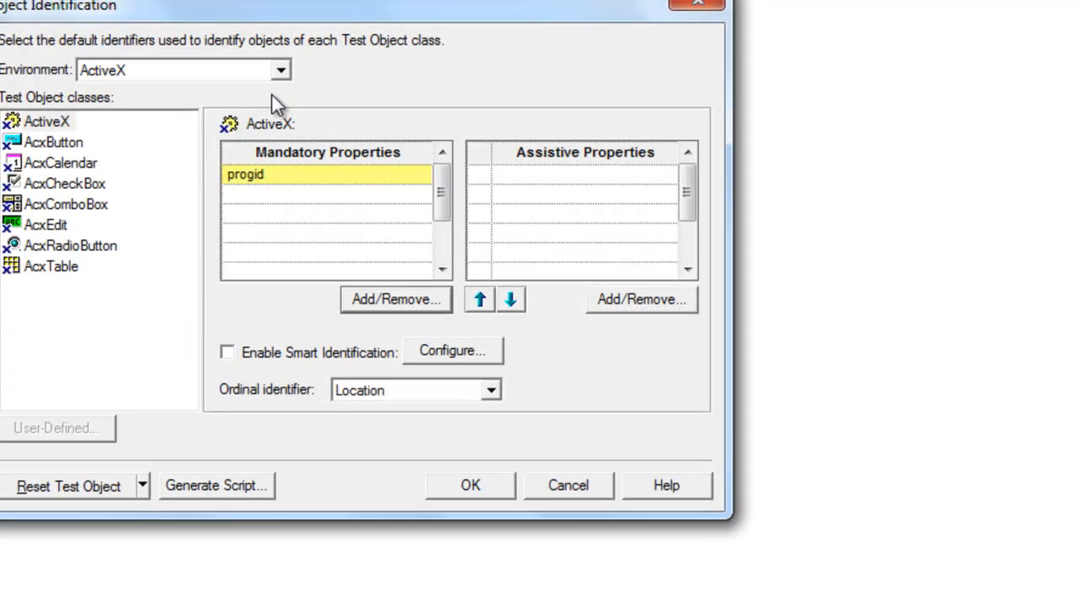
Step: Remove is child window and is owned window from the mandatory properties of the Standard Windows Dialog class
{"action": "left_click", "coordinate": [285, 76]}
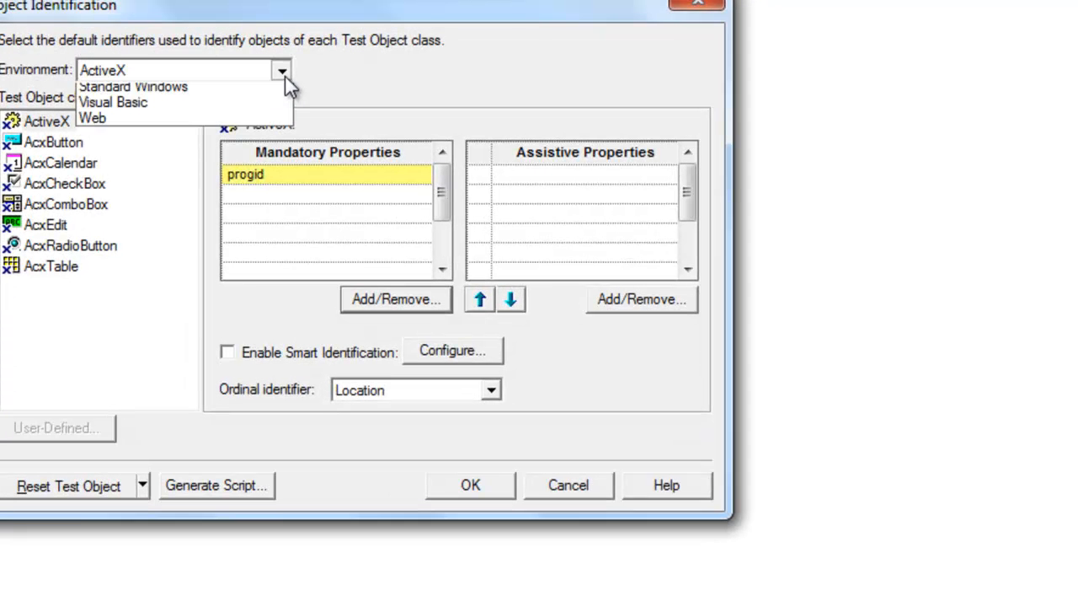
{"action": "left_click", "coordinate": [196, 109]}
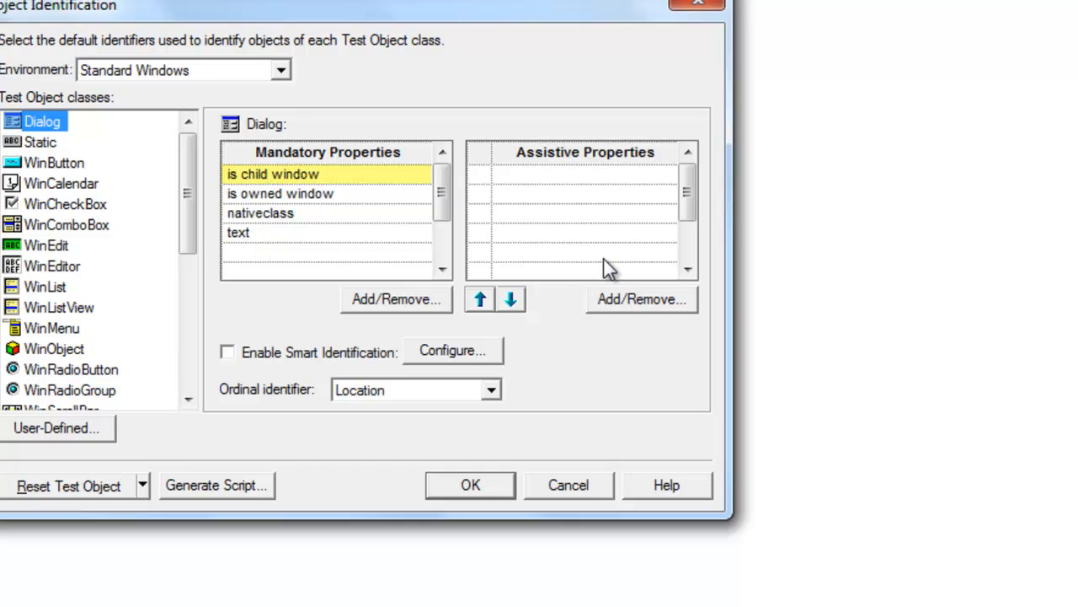
{"action": "left_click", "coordinate": [440, 303]}
{"action": "left_click_drag", "start_coordinate": [470, 180], "coordinate": [474, 256]}
{"action": "left_click", "coordinate": [235, 287]}
{"action": "left_click", "coordinate": [235, 307]}
{"action": "left_click", "coordinate": [235, 268]}
{"action": "left_click", "coordinate": [235, 268]}
{"action": "left_click", "coordinate": [333, 411]}
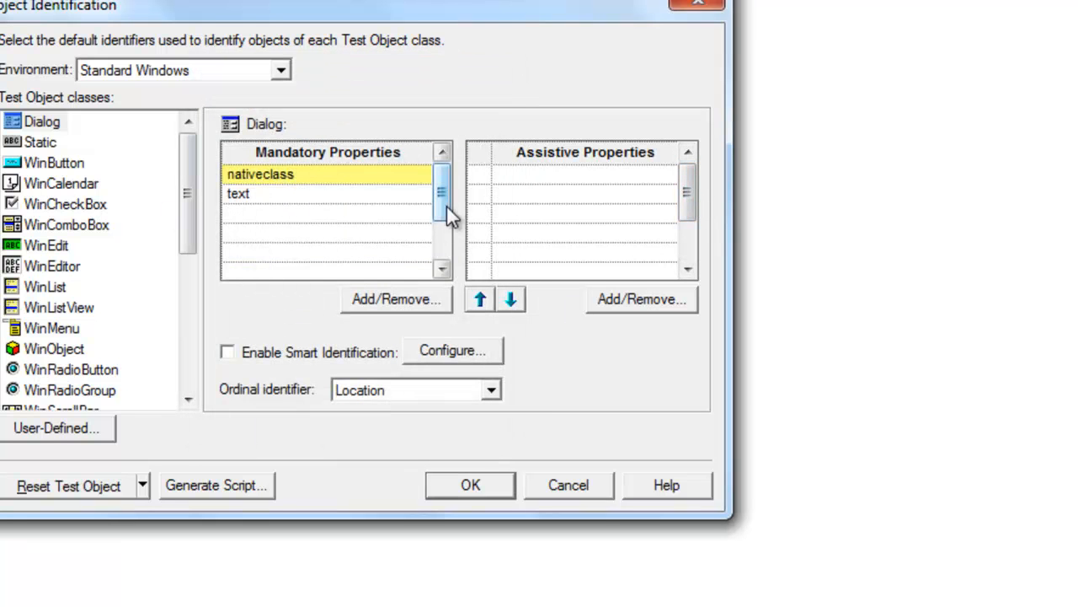
Step: Try to add nativeclass and regexpwndclass to the Dialog class's assistive properties, then cancel the selection
{"action": "left_click", "coordinate": [663, 300]}
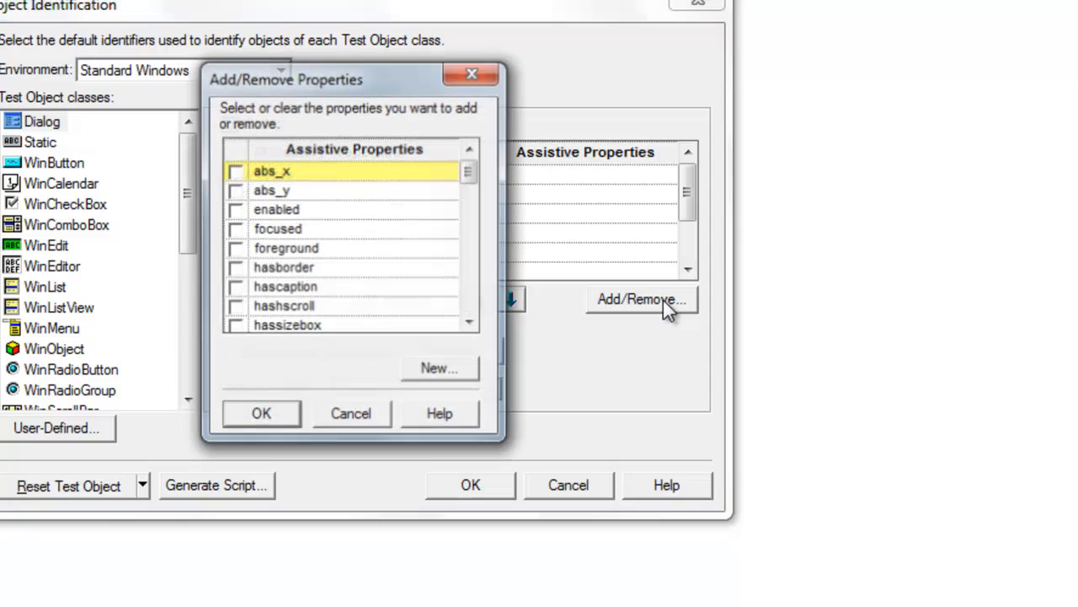
{"action": "left_click_drag", "start_coordinate": [468, 177], "coordinate": [480, 248]}
{"action": "left_click", "coordinate": [235, 288]}
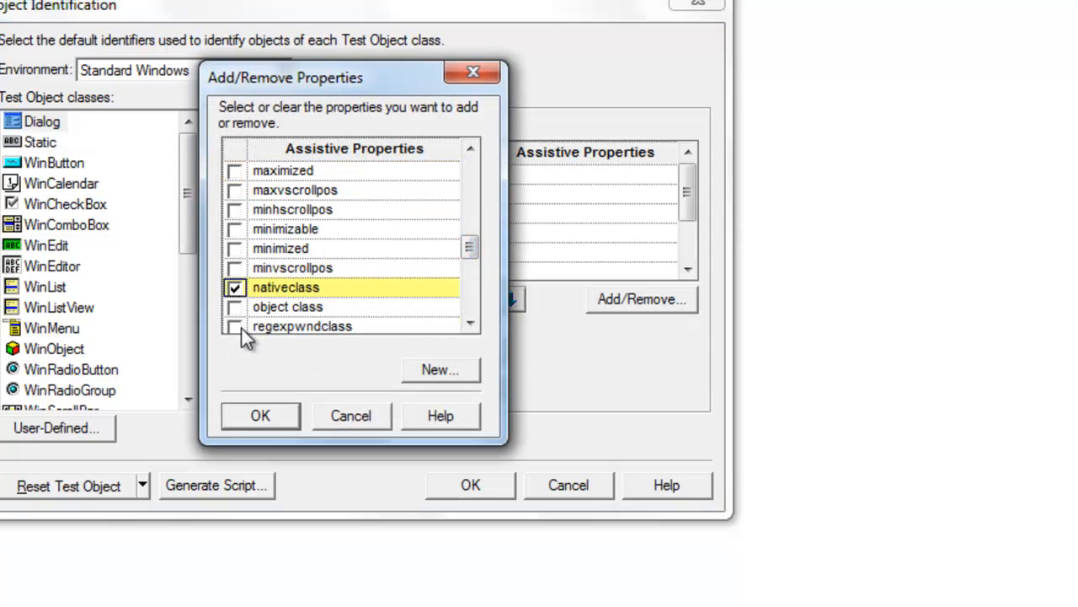
{"action": "left_click", "coordinate": [235, 326]}
{"action": "left_click", "coordinate": [261, 418]}
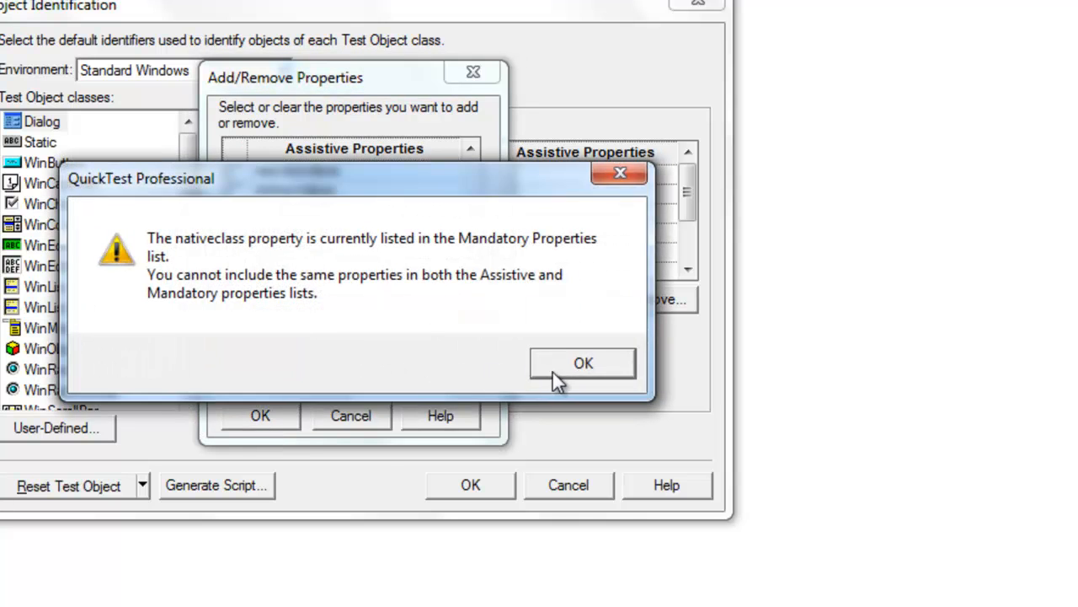
{"action": "left_click", "coordinate": [553, 371]}
{"action": "left_click", "coordinate": [283, 420]}
{"action": "left_click", "coordinate": [556, 370]}
{"action": "left_click", "coordinate": [348, 424]}
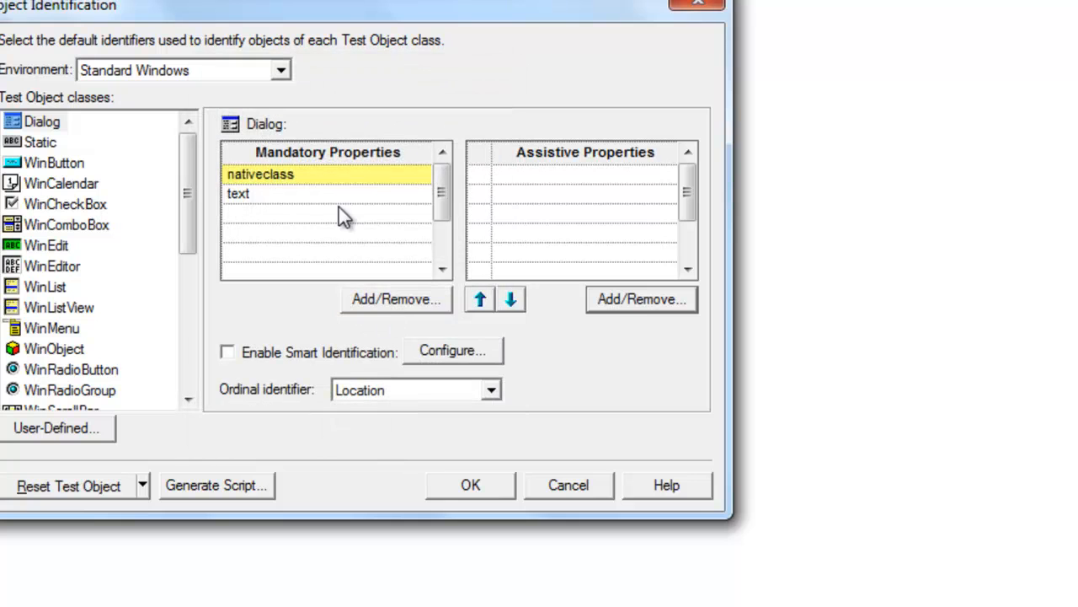
Step: Add abs_y and enabled to the assistive properties of the Dialog class
{"action": "left_click", "coordinate": [610, 305]}
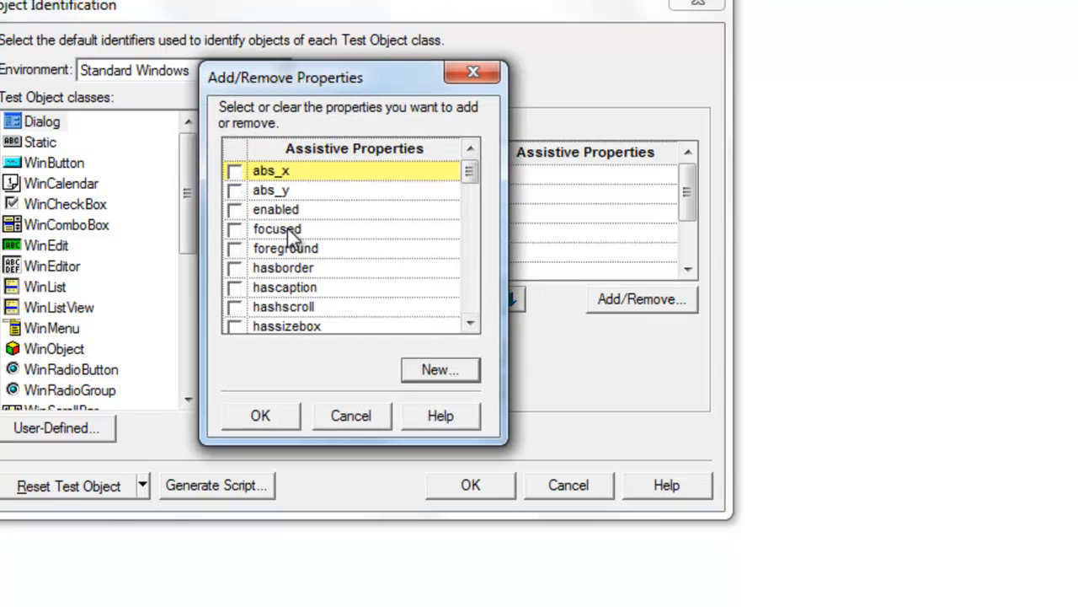
{"action": "left_click", "coordinate": [235, 191]}
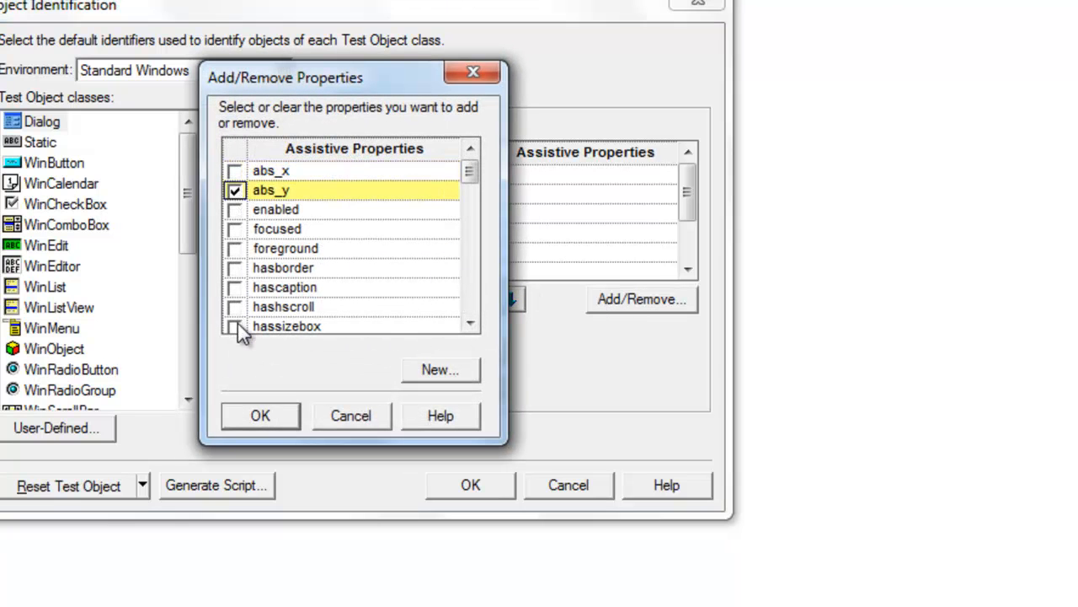
{"action": "left_click", "coordinate": [235, 210]}
{"action": "left_click", "coordinate": [268, 418]}
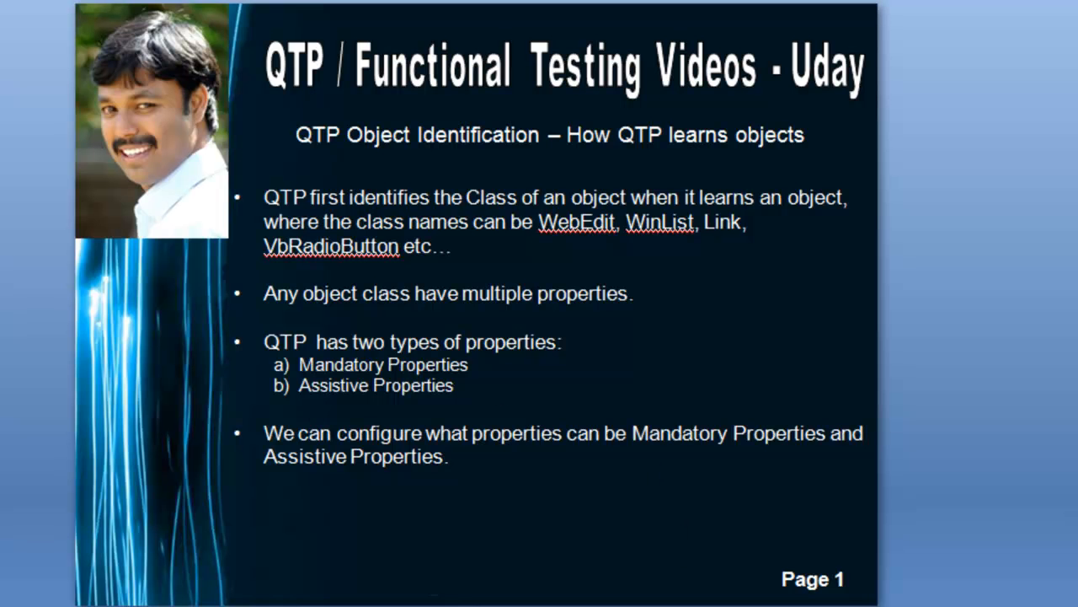
{"action": "key", "text": "Page_Down"}
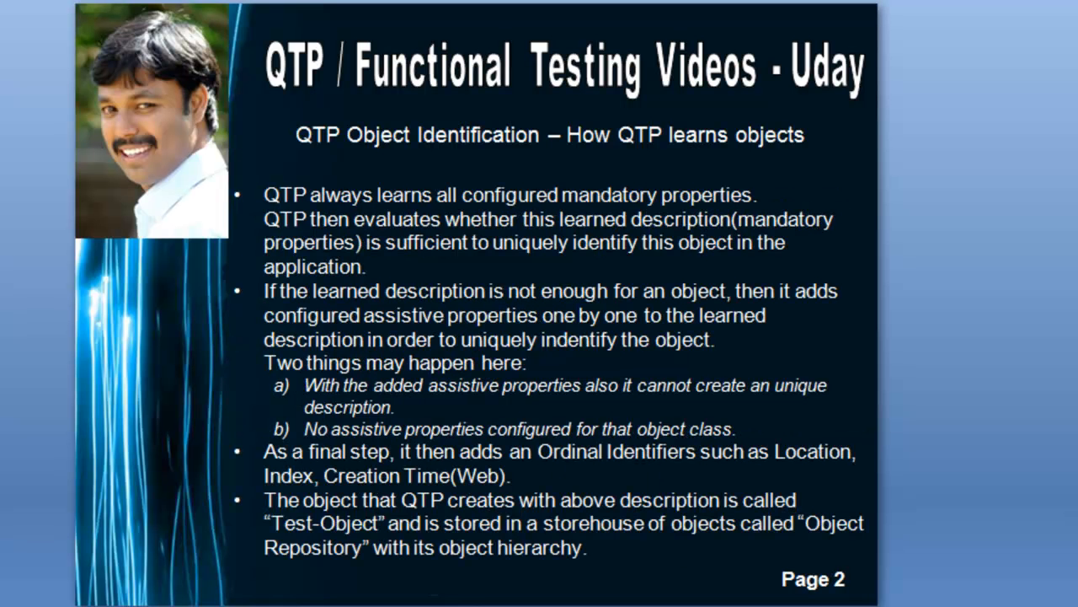